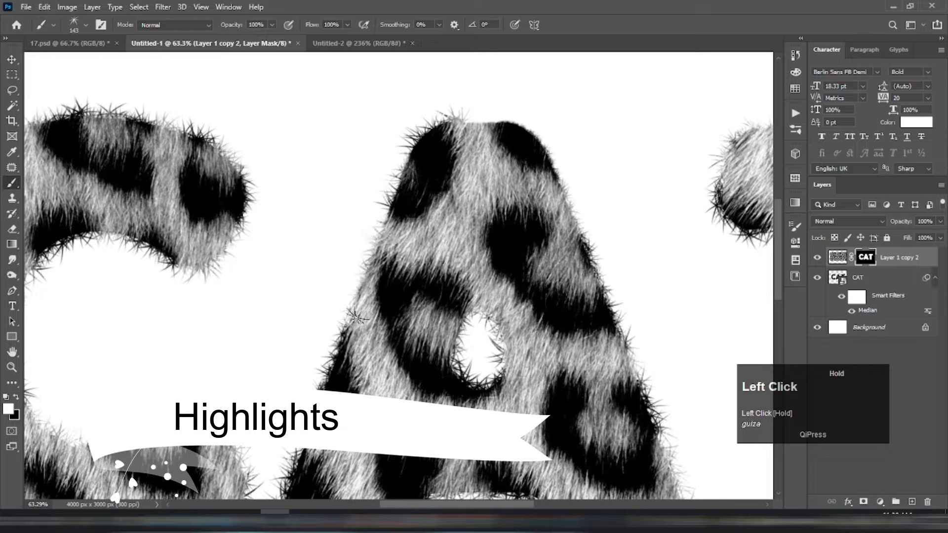
Step: Paint fur strands on the layer mask along the outer edges of the letters A and T with the fur brush
{"action": "left_click_drag", "start_coordinate": [341, 352], "coordinate": [340, 343]}
{"action": "left_click_drag", "start_coordinate": [443, 130], "coordinate": [461, 126]}
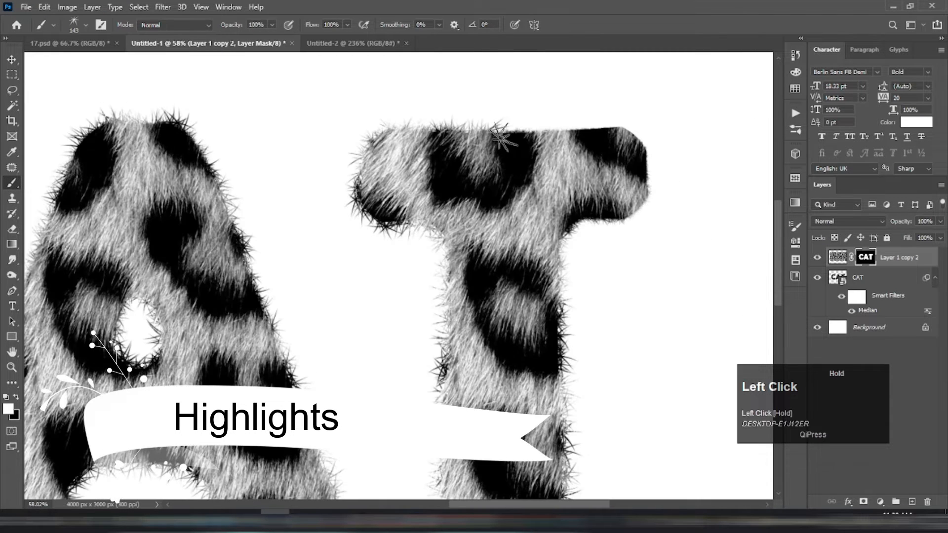
{"action": "mouse_move", "coordinate": [499, 132]}
{"action": "left_mouse_down"}
{"action": "mouse_move", "coordinate": [624, 132]}
{"action": "mouse_move", "coordinate": [643, 141]}
{"action": "mouse_move", "coordinate": [634, 205]}
{"action": "mouse_move", "coordinate": [589, 218]}
{"action": "left_mouse_up"}
{"action": "scroll", "coordinate": [594, 157], "scroll_direction": "up", "scroll_amount": 2}
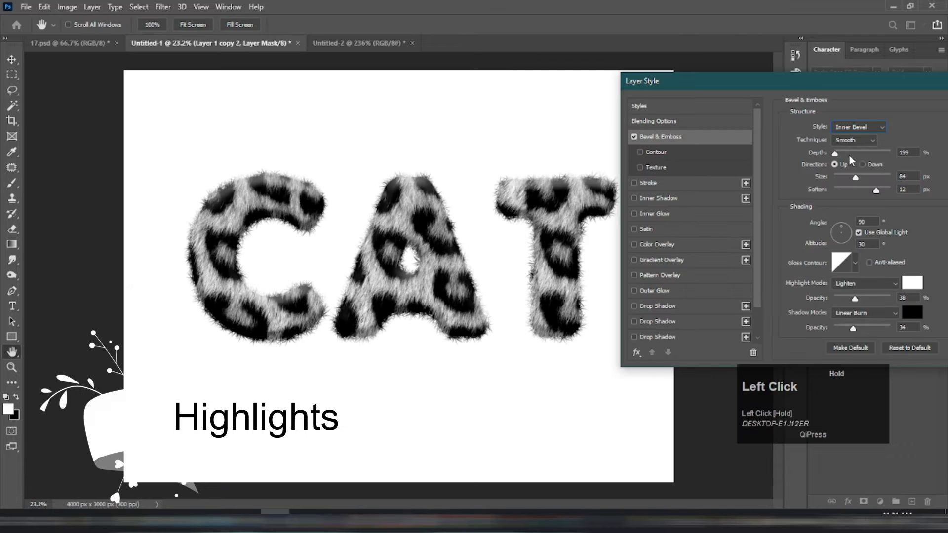
{"action": "mouse_move", "coordinate": [847, 159]}
{"action": "left_mouse_down"}
{"action": "mouse_move", "coordinate": [859, 178]}
{"action": "mouse_move", "coordinate": [849, 179]}
{"action": "mouse_move", "coordinate": [868, 182]}
{"action": "left_mouse_up"}
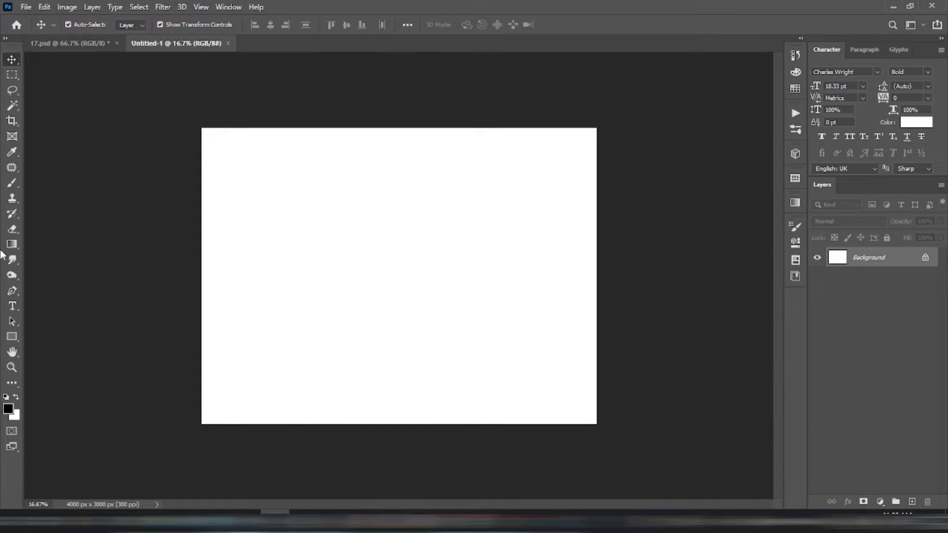
Step: Add the text "CAT" to the canvas in Charles Wright Bold and scale it up to about 1500%
{"action": "left_click", "coordinate": [14, 305]}
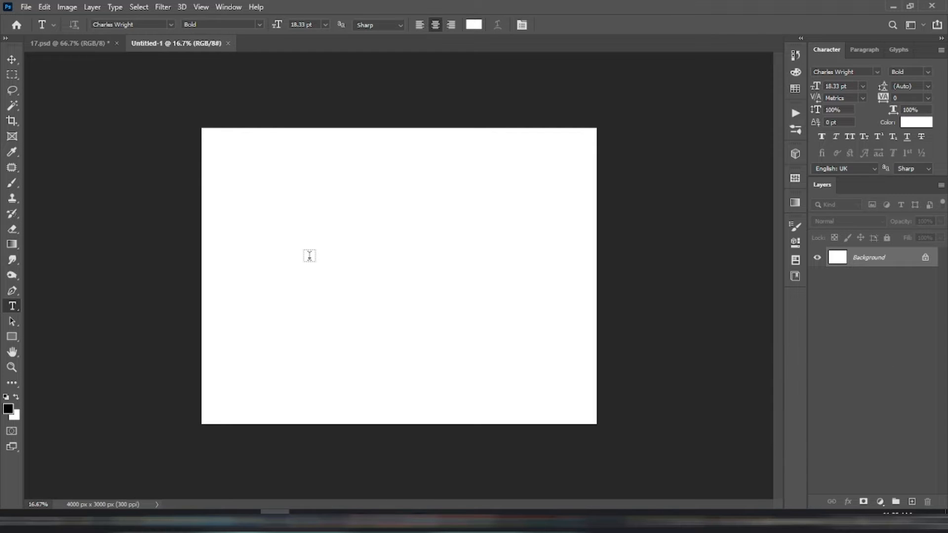
{"action": "left_click", "coordinate": [333, 253]}
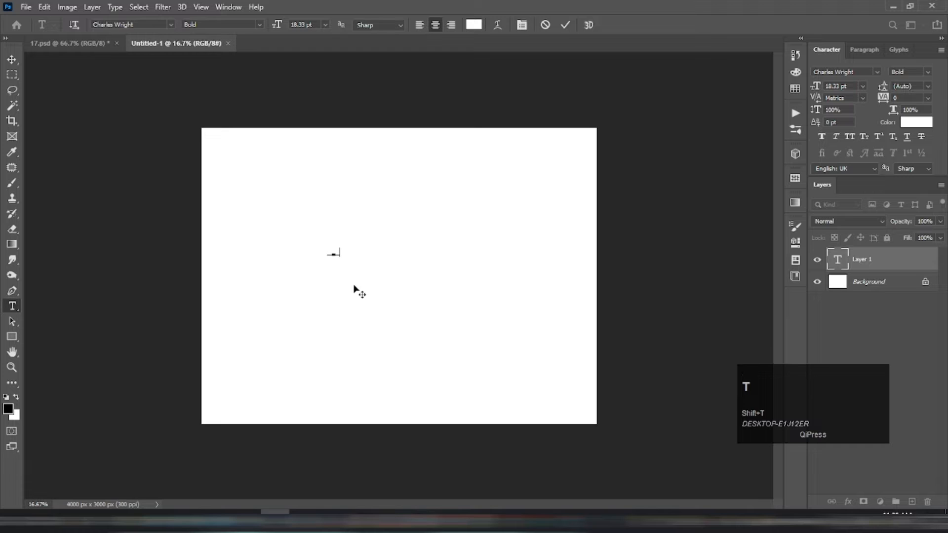
{"action": "left_click", "coordinate": [563, 24]}
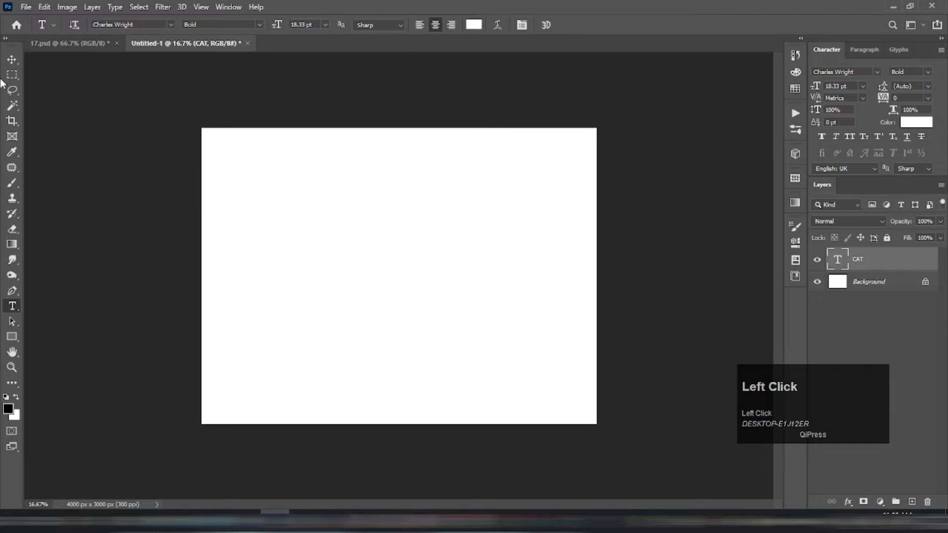
{"action": "left_click", "coordinate": [12, 61]}
{"action": "left_click_drag", "start_coordinate": [340, 256], "coordinate": [517, 381]}
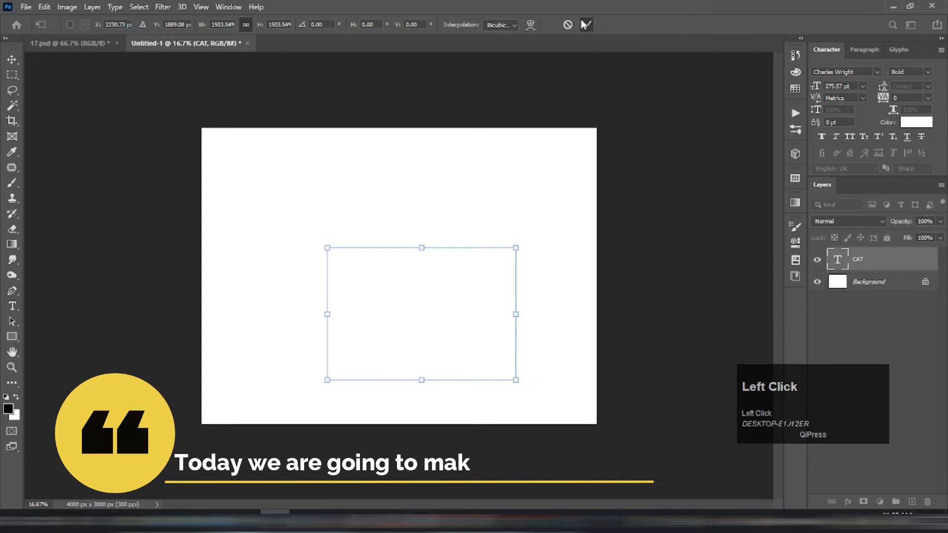
{"action": "left_click", "coordinate": [587, 24]}
Step: Change the colour of the CAT text to near-black
{"action": "left_click", "coordinate": [916, 123]}
{"action": "left_click", "coordinate": [611, 355]}
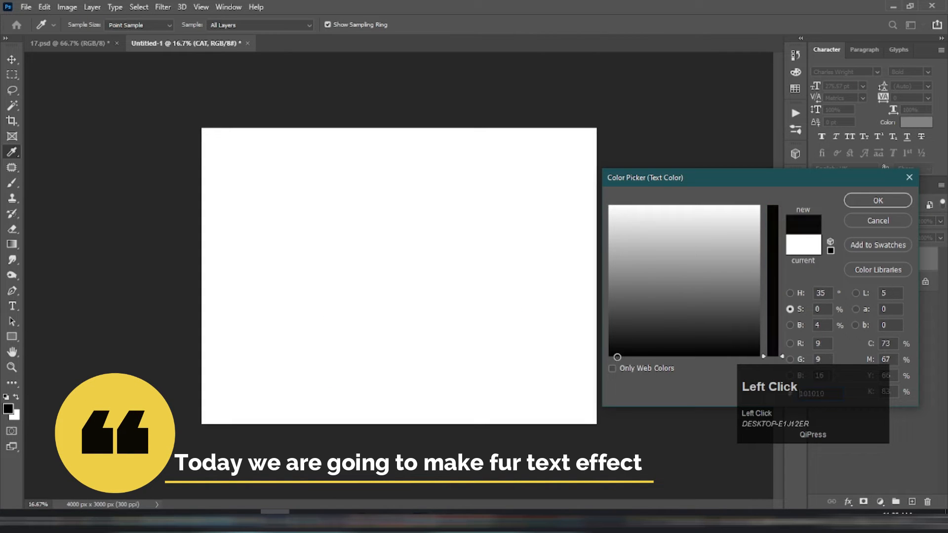
{"action": "left_click", "coordinate": [893, 199]}
Step: Enlarge the CAT text to about 399 pt and position it horizontally centred, slightly above the middle of the canvas
{"action": "left_click_drag", "start_coordinate": [487, 280], "coordinate": [454, 234]}
{"action": "left_click_drag", "start_coordinate": [393, 296], "coordinate": [395, 367]}
{"action": "left_click_drag", "start_coordinate": [397, 302], "coordinate": [400, 261]}
{"action": "left_click_drag", "start_coordinate": [398, 326], "coordinate": [398, 366]}
{"action": "key", "text": "Return"}
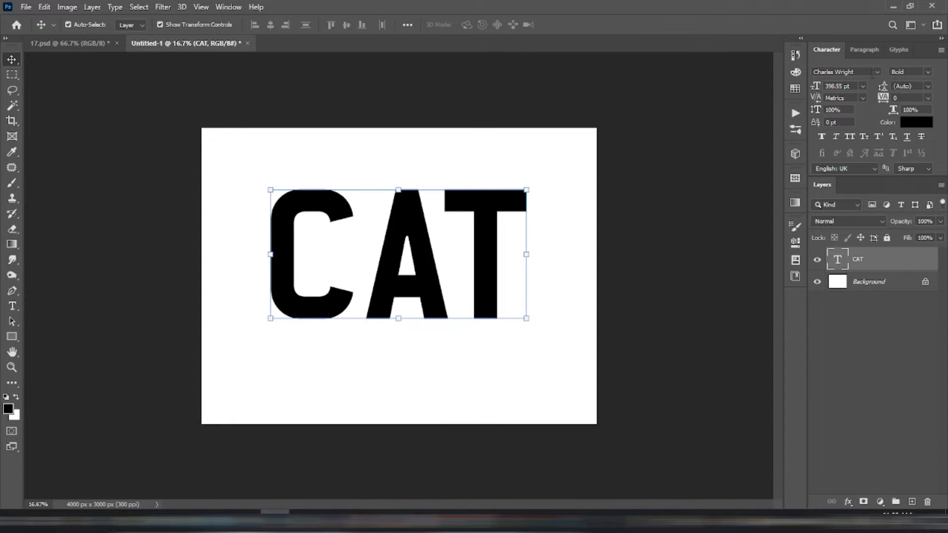
Step: Set the CAT text's font to Berlin Sans FB Demi Bold and its tracking to 20
{"action": "left_click", "coordinate": [876, 72]}
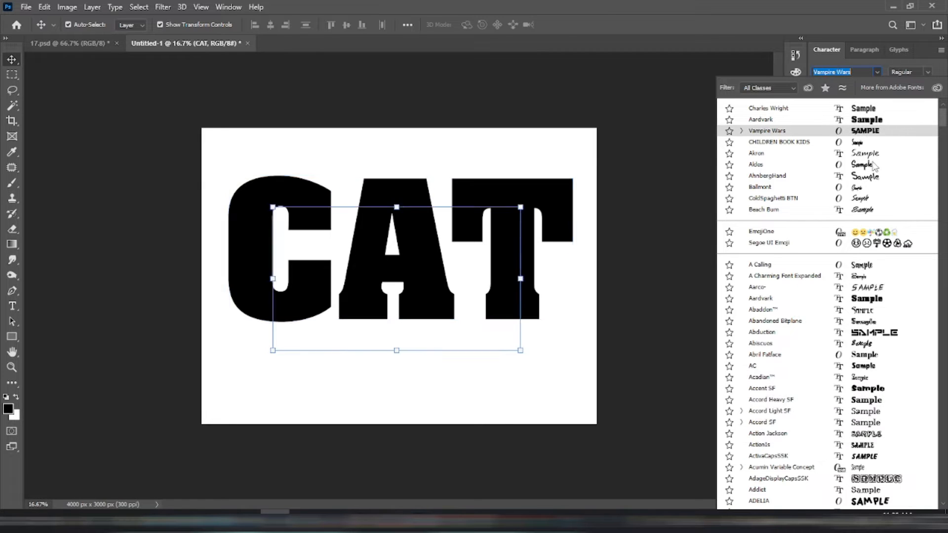
{"action": "scroll", "coordinate": [871, 266], "scroll_direction": "down", "scroll_amount": 10}
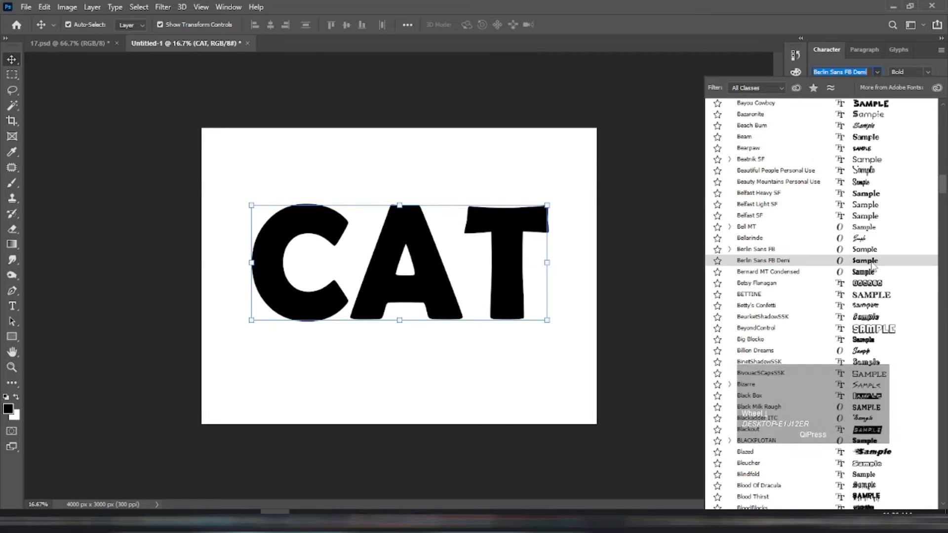
{"action": "left_click", "coordinate": [869, 263]}
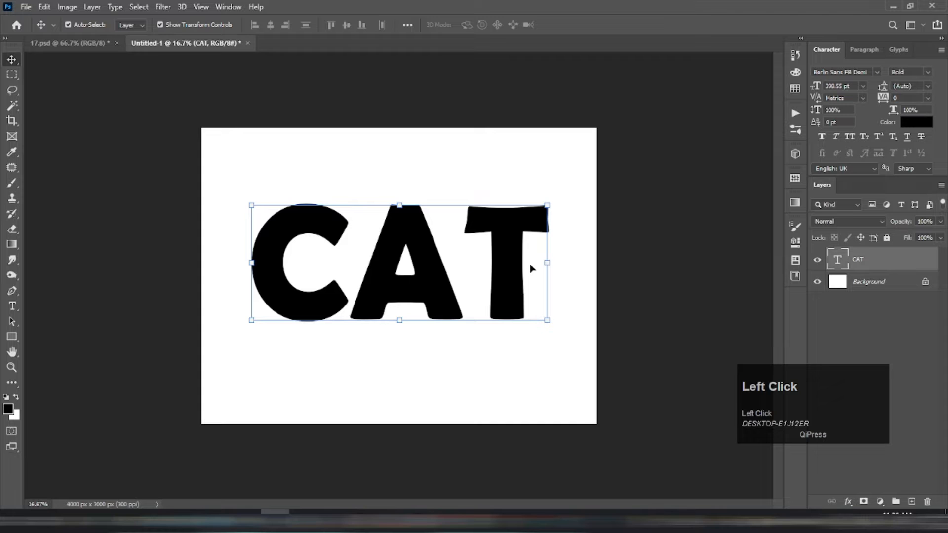
{"action": "left_click_drag", "start_coordinate": [882, 98], "coordinate": [881, 101]}
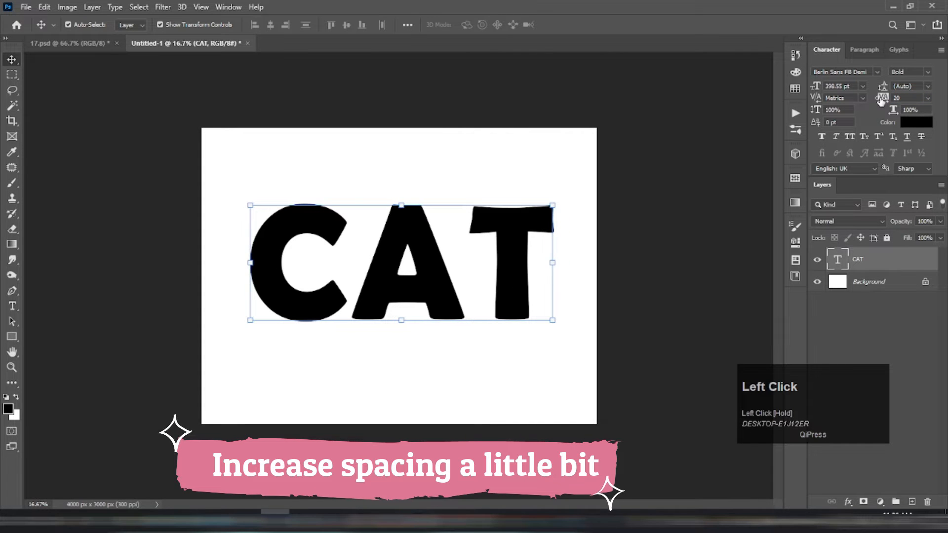
Step: Convert the CAT text to a smart object and apply a Median noise filter with a 72-pixel radius
{"action": "left_click", "coordinate": [162, 7]}
{"action": "mouse_move", "coordinate": [217, 175]}
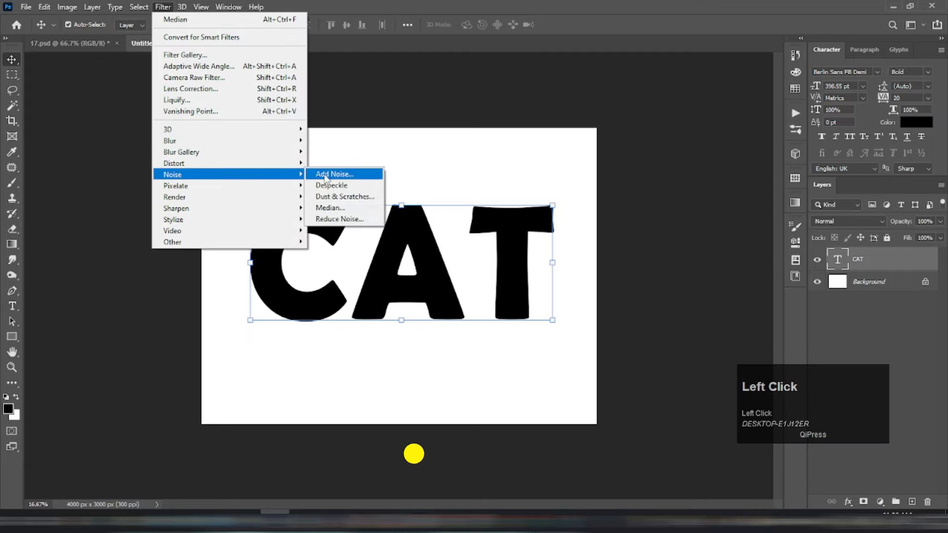
{"action": "left_click", "coordinate": [341, 210]}
{"action": "left_click", "coordinate": [451, 198]}
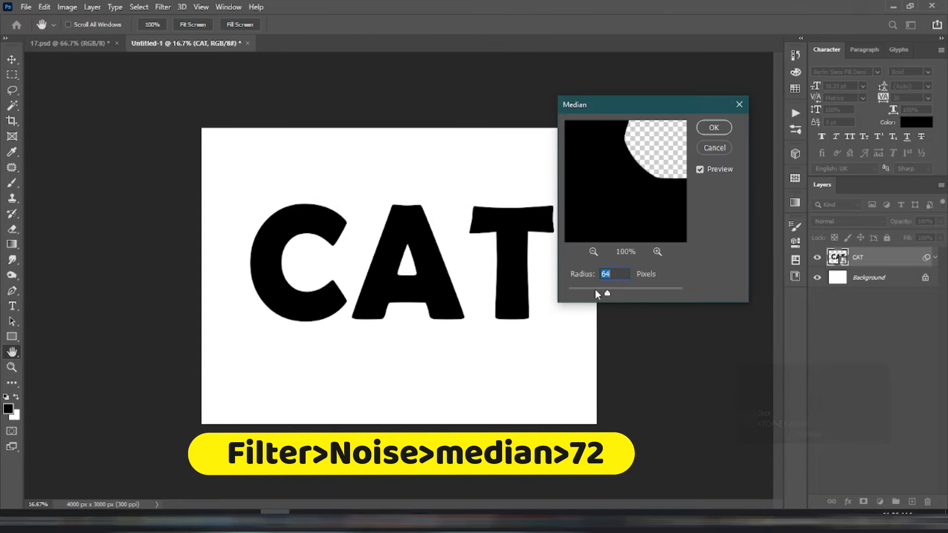
{"action": "left_click_drag", "start_coordinate": [604, 291], "coordinate": [600, 291]}
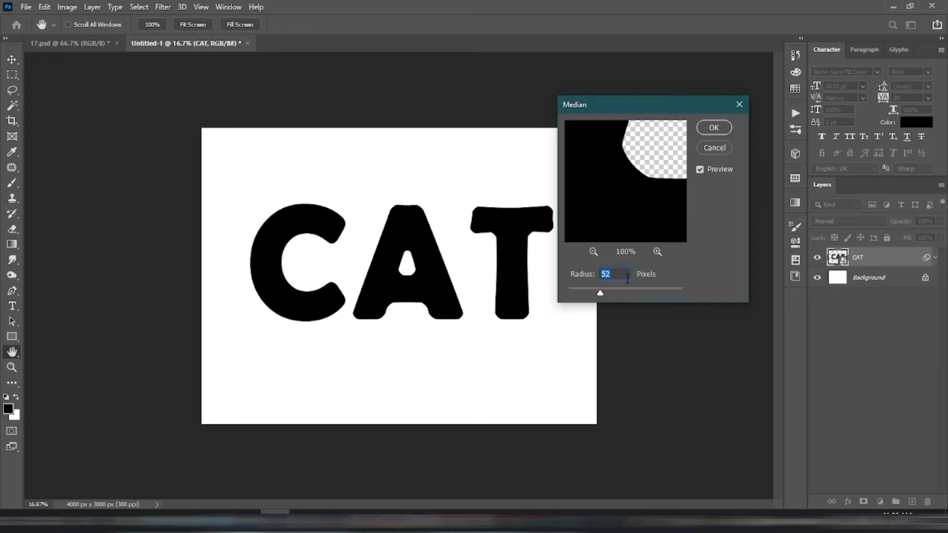
{"action": "left_click_drag", "start_coordinate": [605, 289], "coordinate": [616, 298]}
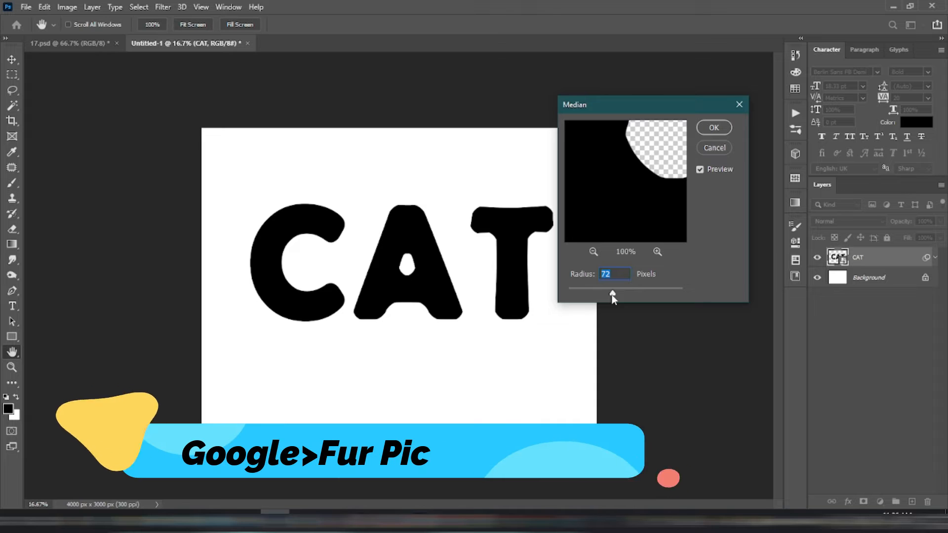
{"action": "left_click", "coordinate": [712, 128]}
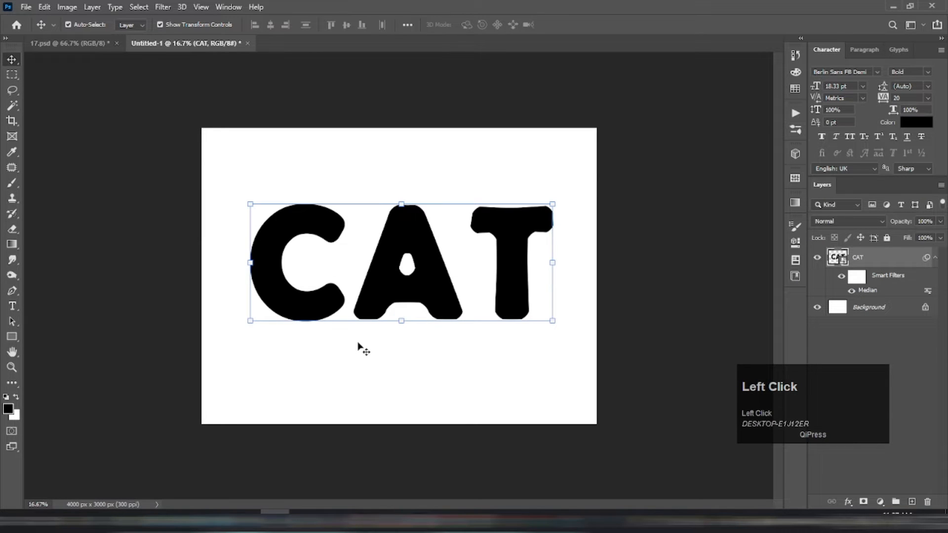
Step: Paste the leopard fur picture over the text, rotate it 90° and scale it to 121%
{"action": "key", "text": "ctrl+v"}
{"action": "left_click_drag", "start_coordinate": [489, 337], "coordinate": [328, 396]}
{"action": "left_click_drag", "start_coordinate": [395, 195], "coordinate": [400, 171]}
{"action": "key", "text": "Return"}
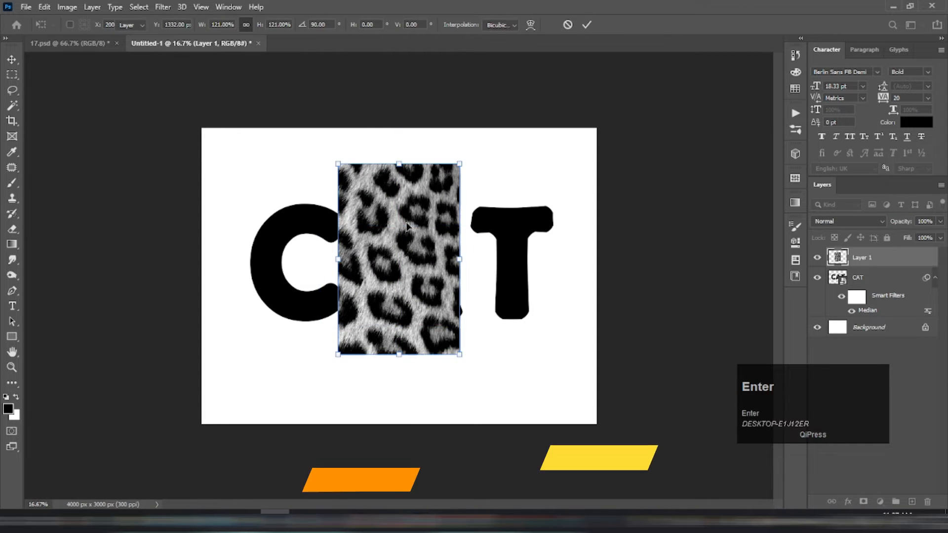
Step: Place the fur and two copies side by side so they cover the whole CAT text, and merge the three layers
{"action": "left_click_drag", "start_coordinate": [410, 239], "coordinate": [549, 279]}
{"action": "left_click", "coordinate": [861, 296], "text": "shift"}
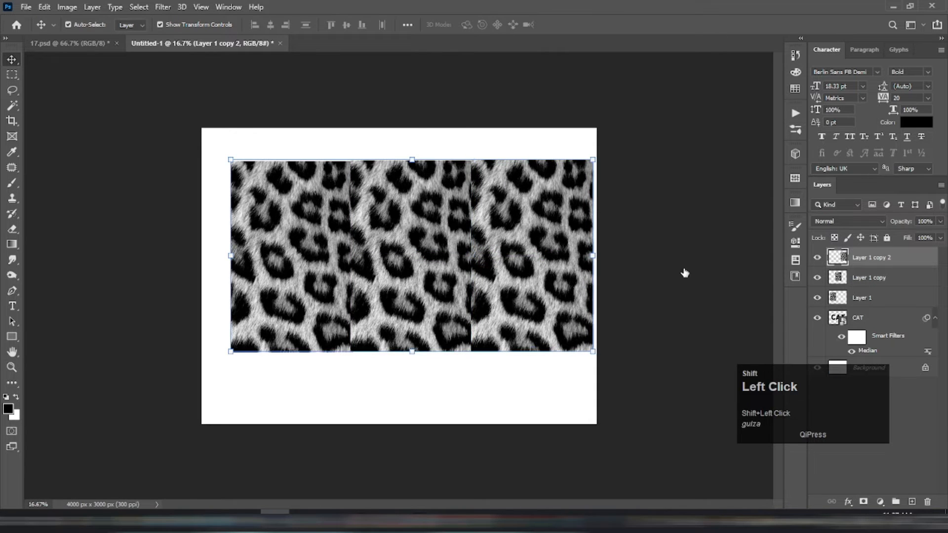
{"action": "right_click", "coordinate": [527, 225]}
{"action": "right_click", "coordinate": [891, 284]}
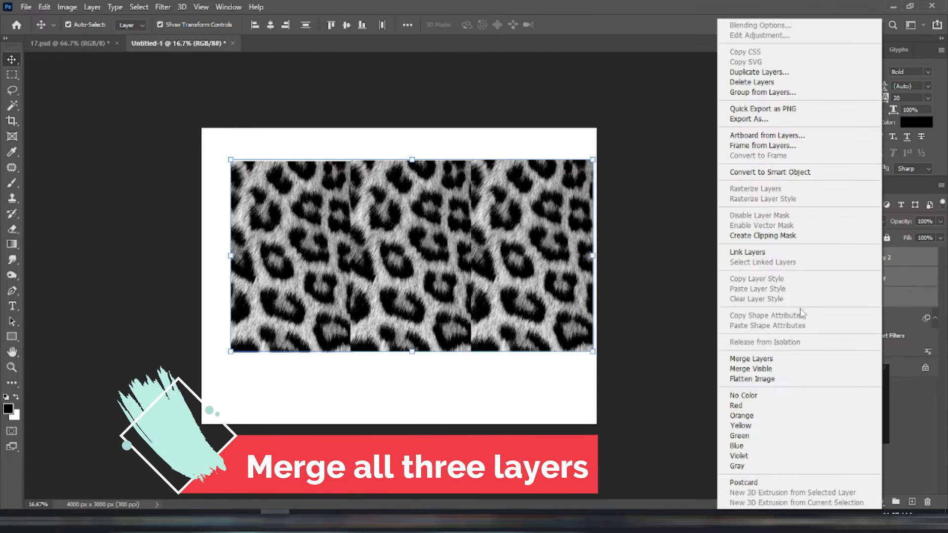
{"action": "left_click", "coordinate": [764, 359]}
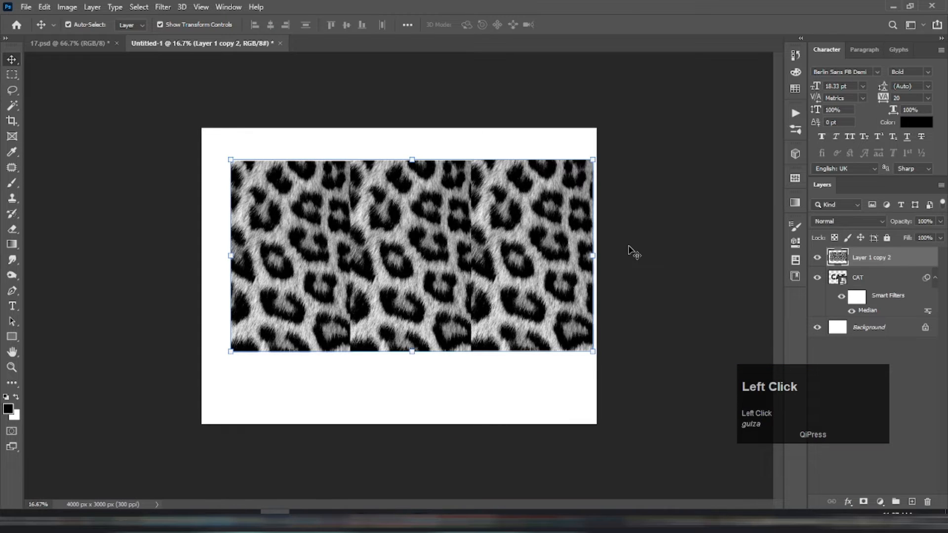
Step: Load the CAT layer's outline as a selection and use it as a mask on the merged fur layer
{"action": "left_click", "coordinate": [834, 279], "text": "ctrl"}
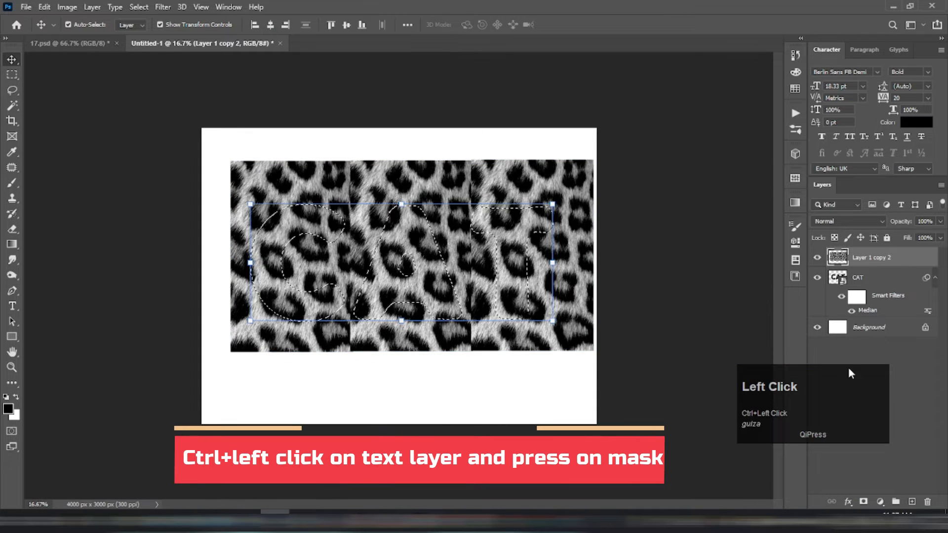
{"action": "left_click", "coordinate": [863, 502]}
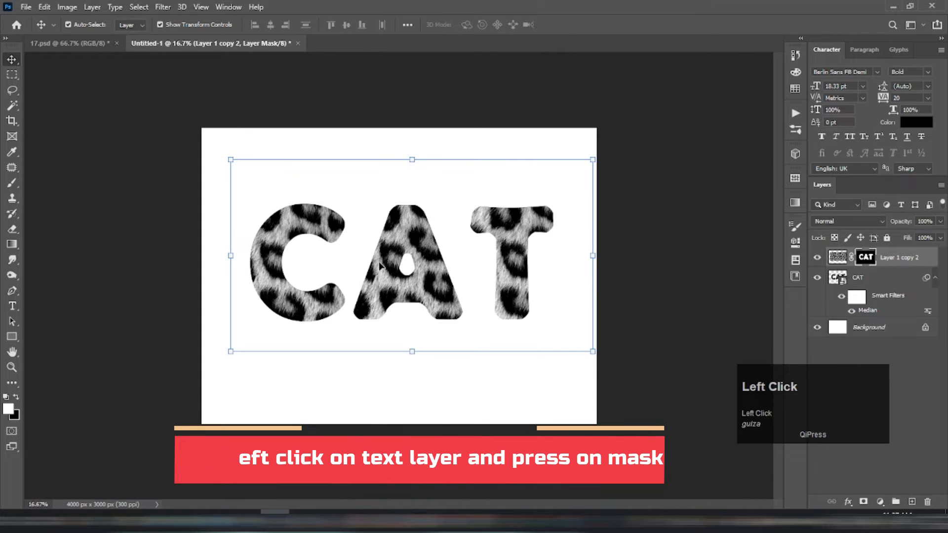
Step: Create a new 200 x 200 px document at 300 pixels per inch in RGB Color
{"action": "scroll", "coordinate": [383, 274], "scroll_direction": "up", "scroll_amount": 1, "text": "alt"}
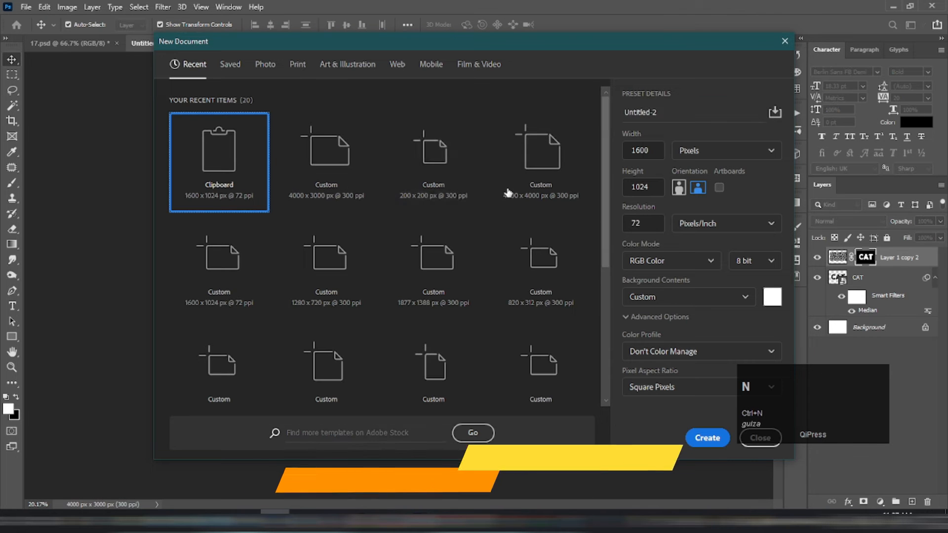
{"action": "left_click", "coordinate": [413, 184]}
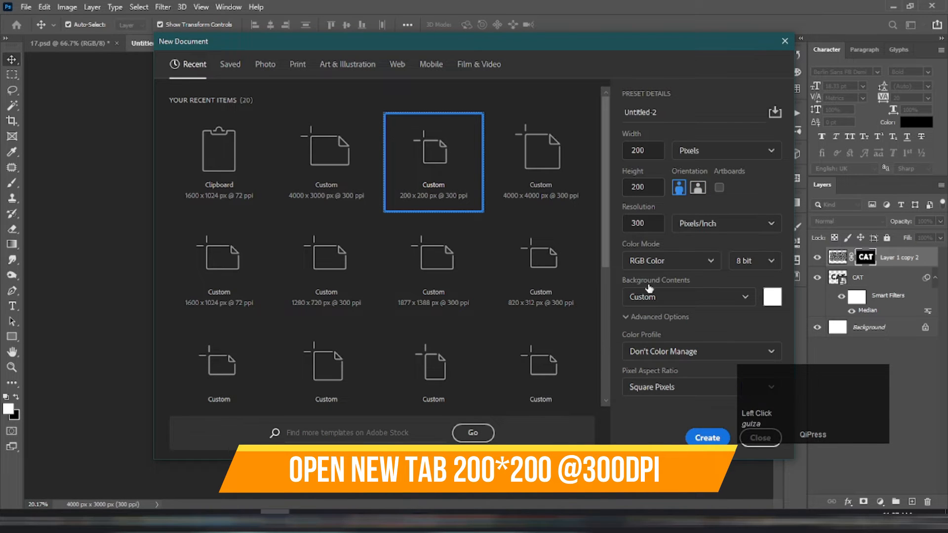
{"action": "left_click", "coordinate": [707, 438]}
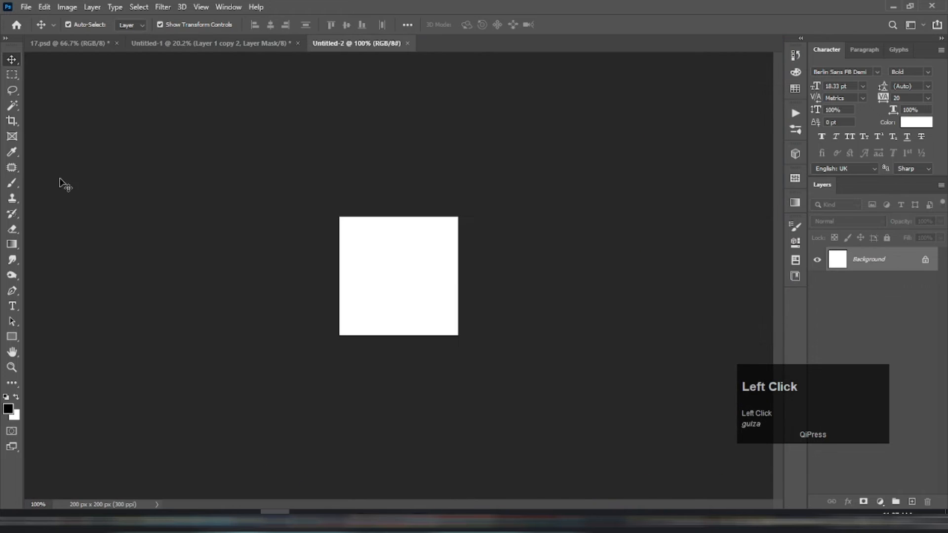
Step: Choose the hard round brush tip with 100% hardness and set its size to 5 px
{"action": "left_click", "coordinate": [11, 183]}
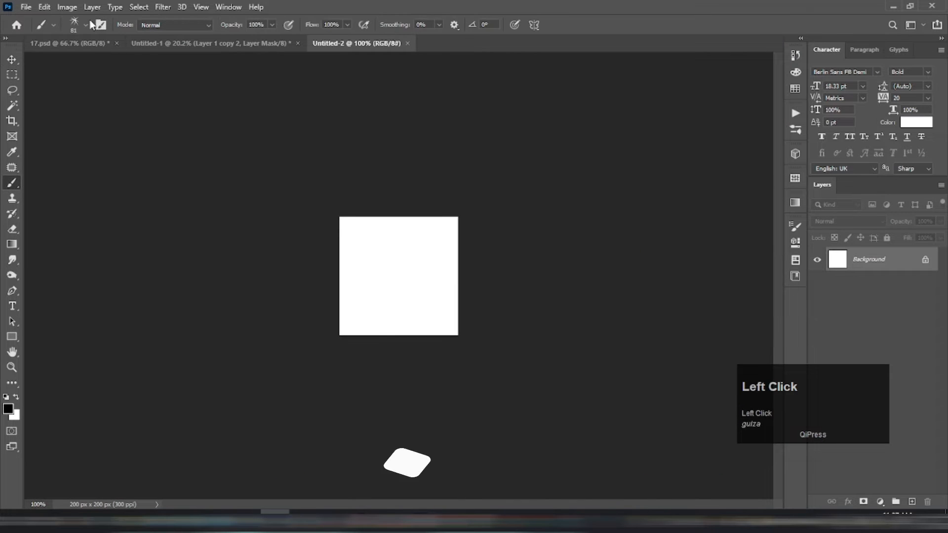
{"action": "left_click", "coordinate": [82, 25]}
{"action": "left_click", "coordinate": [62, 115]}
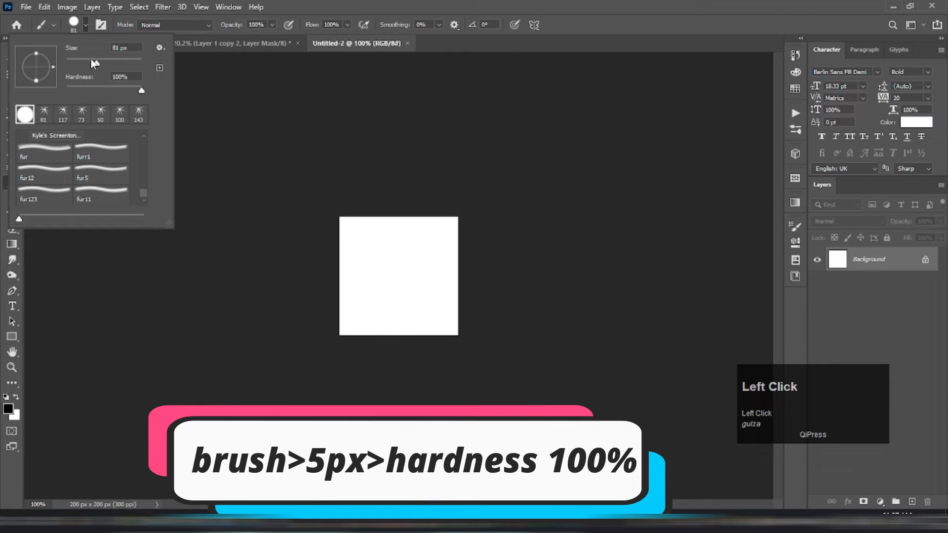
{"action": "type", "text": "5"}
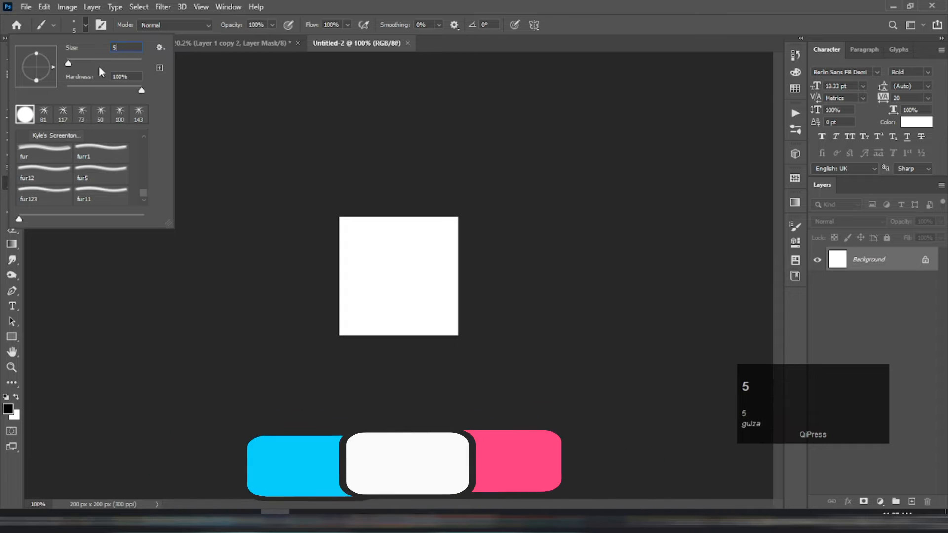
{"action": "left_click", "coordinate": [239, 105]}
Step: Set the brush's Shape Dynamics size jitter control to Pen Pressure
{"action": "scroll", "coordinate": [796, 240], "scroll_direction": "up", "scroll_amount": 1}
{"action": "scroll", "coordinate": [635, 203], "scroll_direction": "up", "scroll_amount": 2}
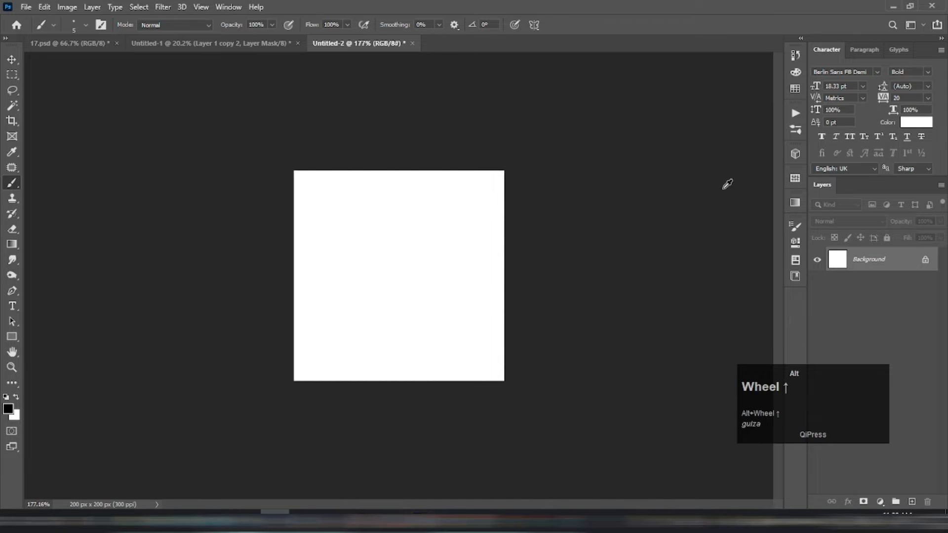
{"action": "left_click", "coordinate": [793, 229]}
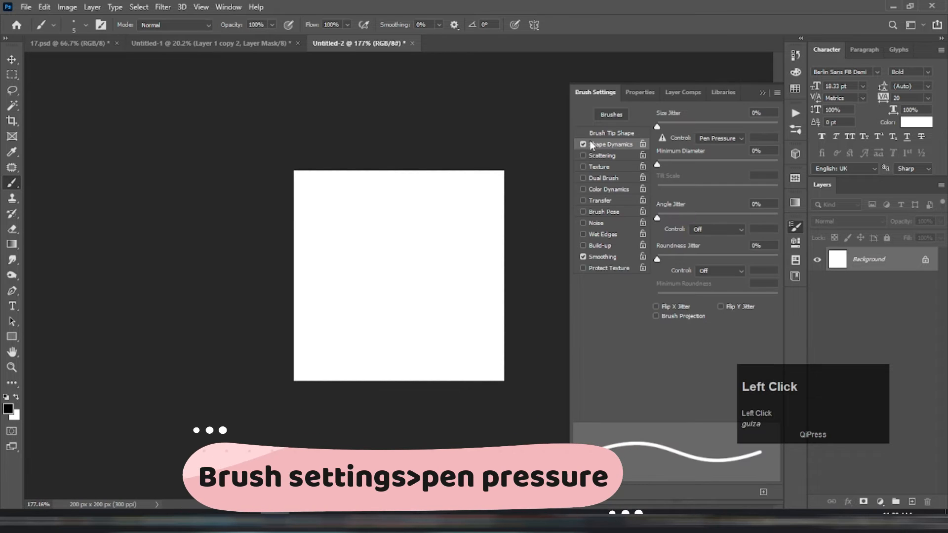
{"action": "left_click", "coordinate": [707, 143]}
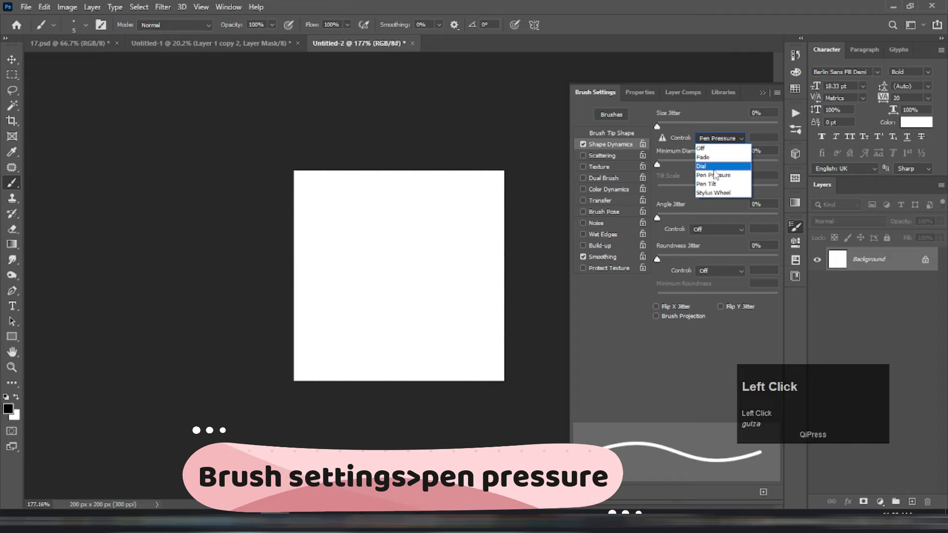
{"action": "left_click", "coordinate": [717, 157]}
{"action": "left_click", "coordinate": [794, 223]}
Step: Draw a curved Pen tool path from the upper left to the lower right of the white canvas
{"action": "scroll", "coordinate": [398, 223], "scroll_direction": "up", "scroll_amount": 1}
{"action": "key", "text": "p"}
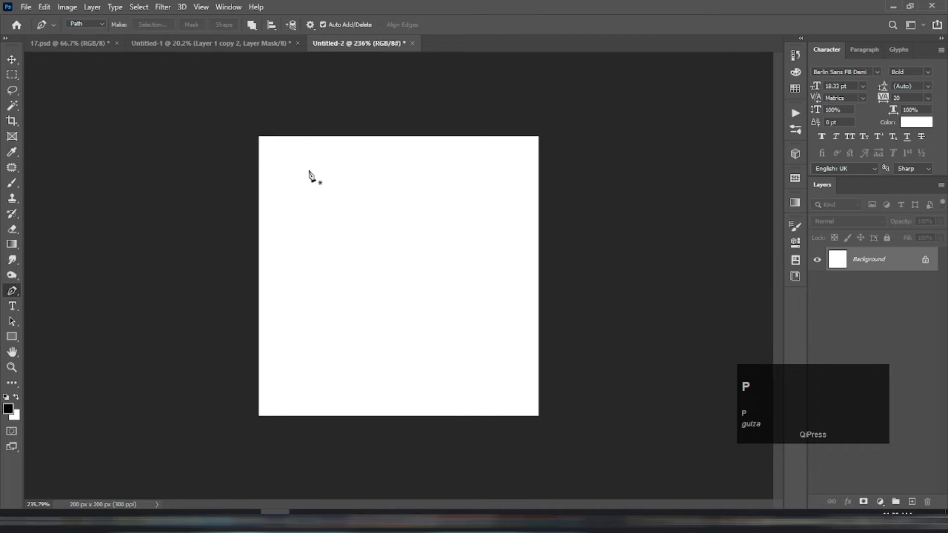
{"action": "left_click", "coordinate": [309, 170]}
{"action": "mouse_move", "coordinate": [460, 369]}
{"action": "left_mouse_down"}
{"action": "mouse_move", "coordinate": [493, 464]}
{"action": "mouse_move", "coordinate": [484, 434]}
{"action": "mouse_move", "coordinate": [487, 523]}
{"action": "left_mouse_up"}
Step: Stroke the curved path with the brush to make the first tapered hair on the white canvas
{"action": "right_click", "coordinate": [389, 326]}
{"action": "left_click", "coordinate": [435, 134]}
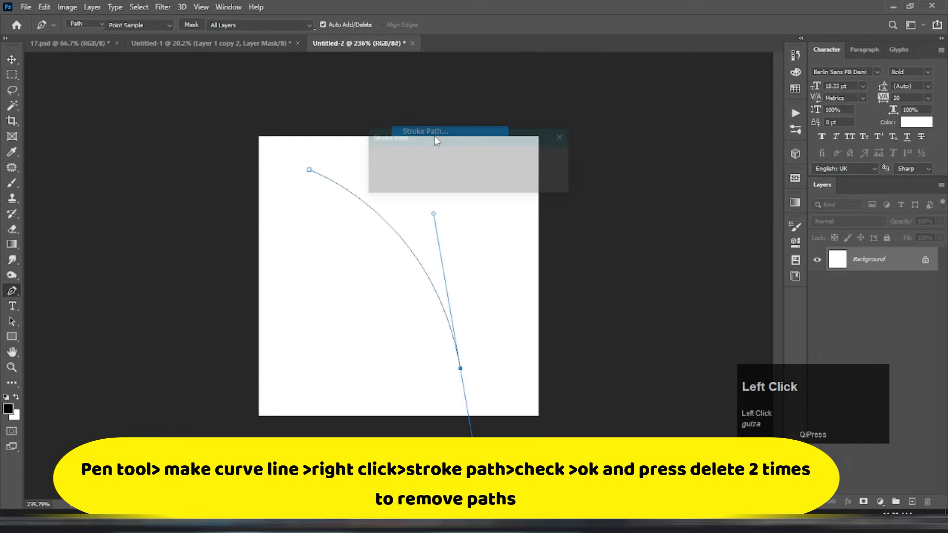
{"action": "key", "text": "Return"}
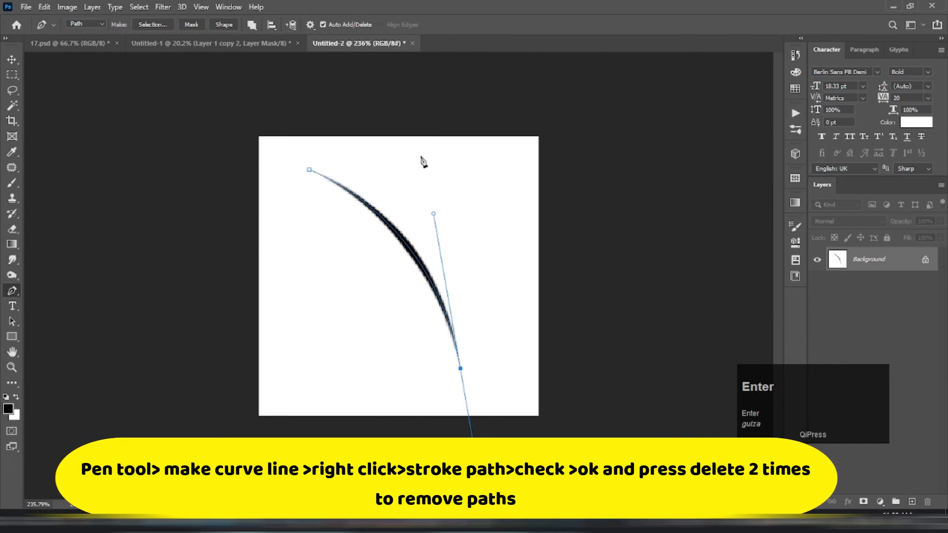
Step: Draw a second curved path from the canvas's upper right to its lower left, stroke it with the brush, and delete the paths
{"action": "left_click", "coordinate": [498, 160]}
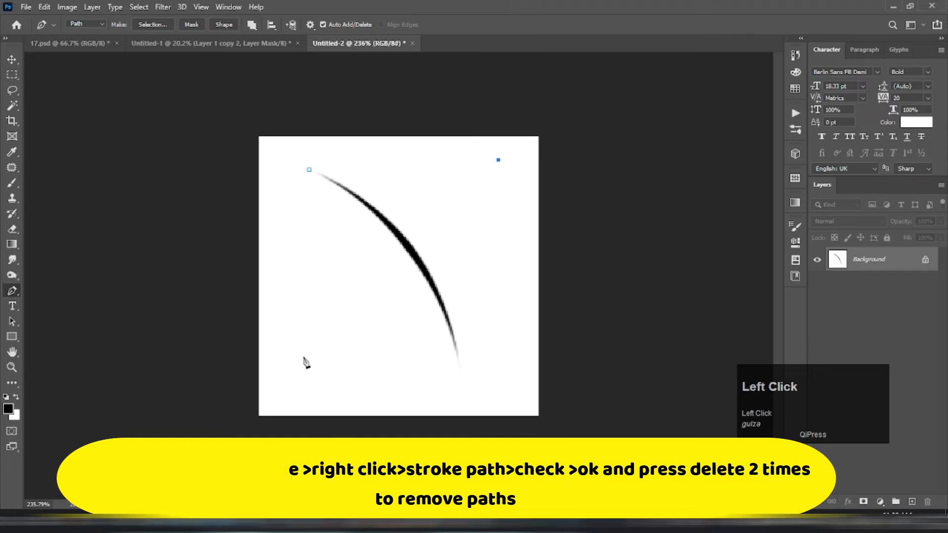
{"action": "left_click_drag", "start_coordinate": [300, 360], "coordinate": [221, 531]}
{"action": "right_click", "coordinate": [316, 241]}
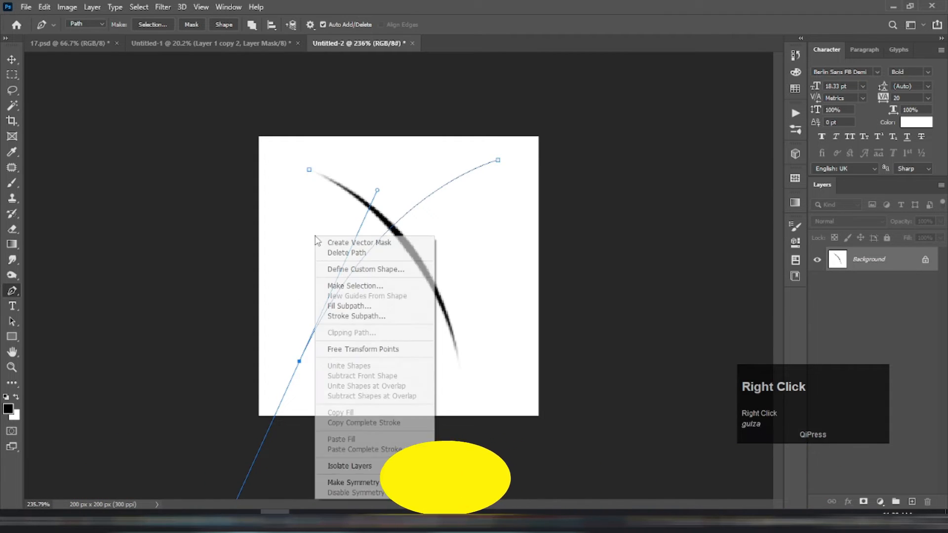
{"action": "left_click", "coordinate": [360, 319]}
{"action": "key", "text": "Return"}
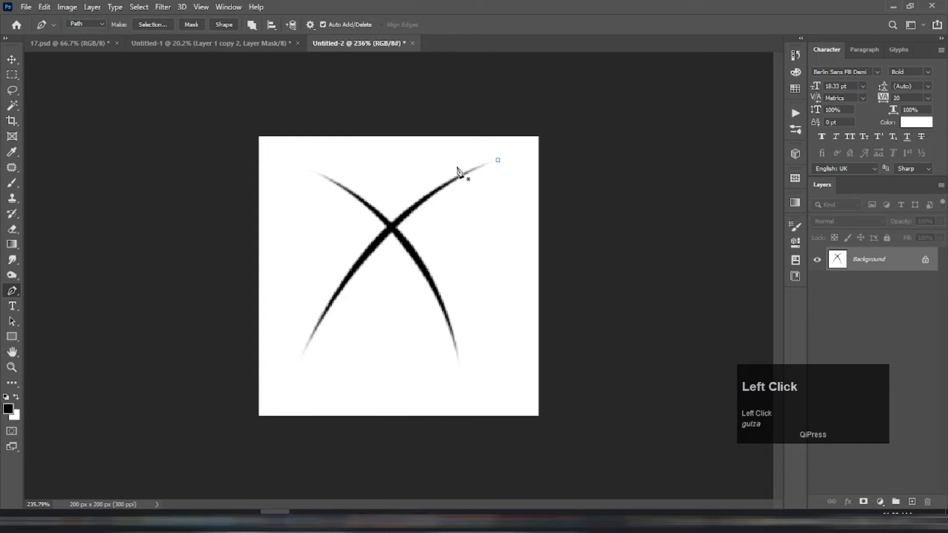
{"action": "key", "text": "Delete"}
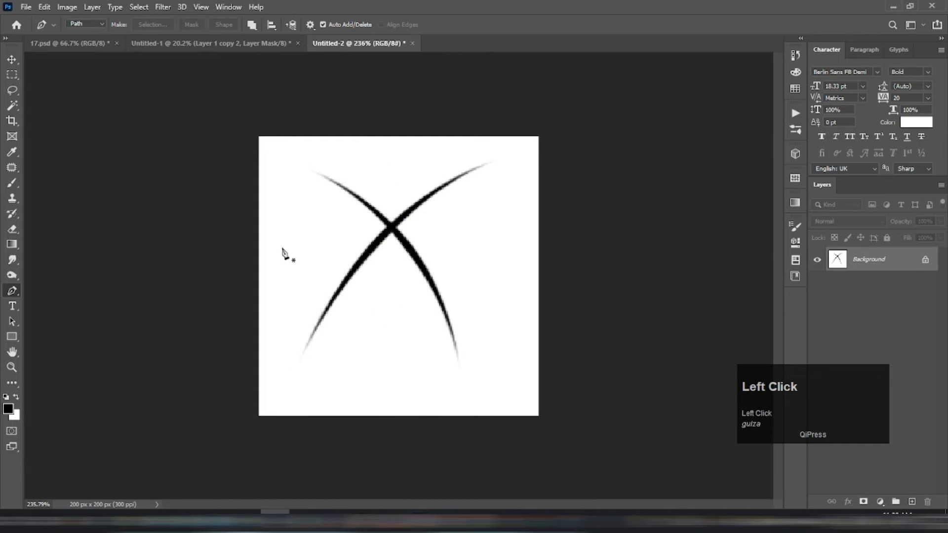
Step: Draw a horizontal arched path through the crossing point of the two hairs and stroke it with the brush
{"action": "left_click_drag", "start_coordinate": [524, 257], "coordinate": [623, 291]}
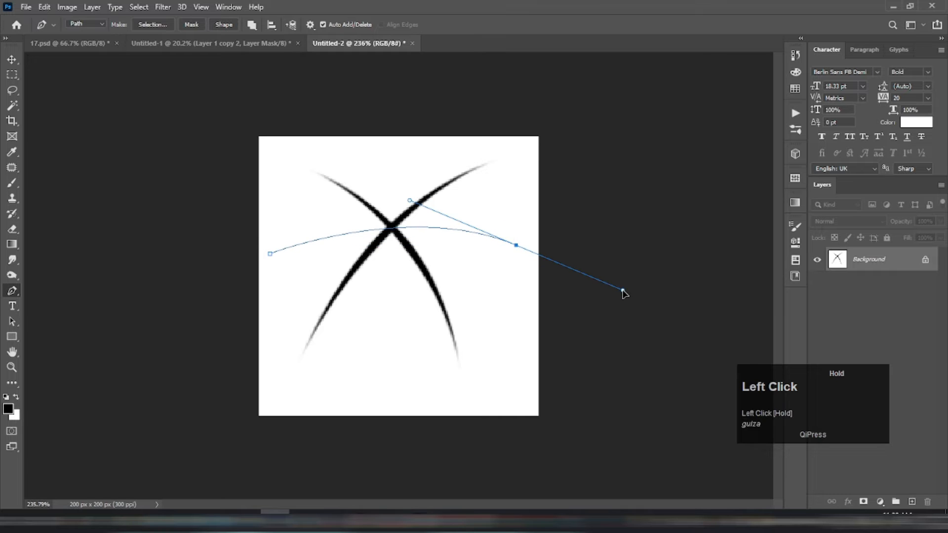
{"action": "right_click", "coordinate": [459, 255]}
{"action": "left_click", "coordinate": [512, 324]}
{"action": "key", "text": "Return"}
{"action": "key", "text": "Return"}
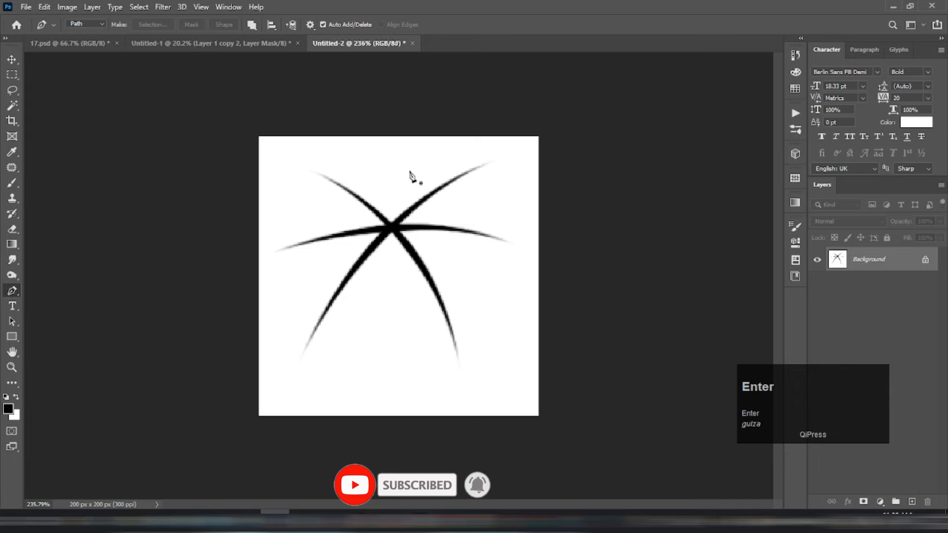
Step: Draw a slightly curved vertical path through the hairs' crossing point and stroke it with the brush
{"action": "left_click", "coordinate": [403, 153]}
{"action": "left_click_drag", "start_coordinate": [388, 326], "coordinate": [399, 440]}
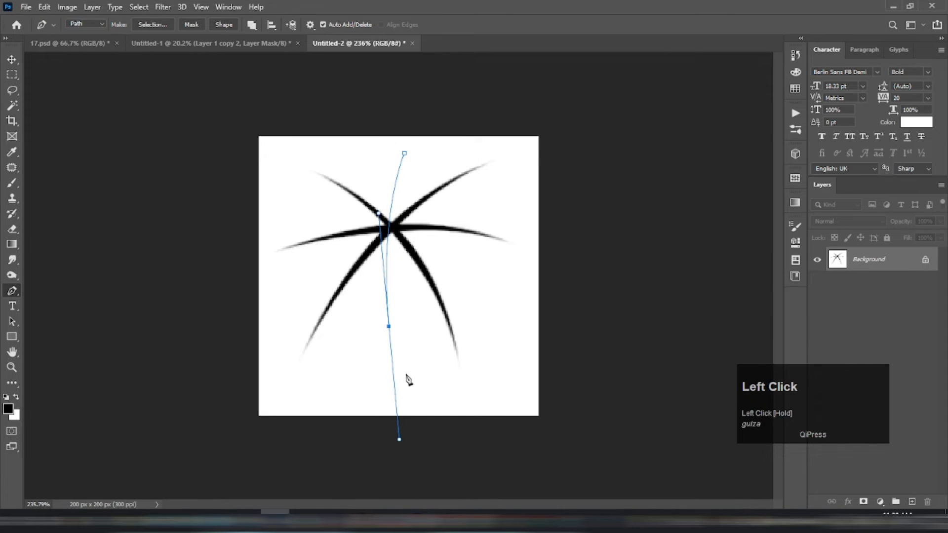
{"action": "right_click", "coordinate": [414, 233]}
{"action": "left_click", "coordinate": [469, 307]}
{"action": "key", "text": "Return"}
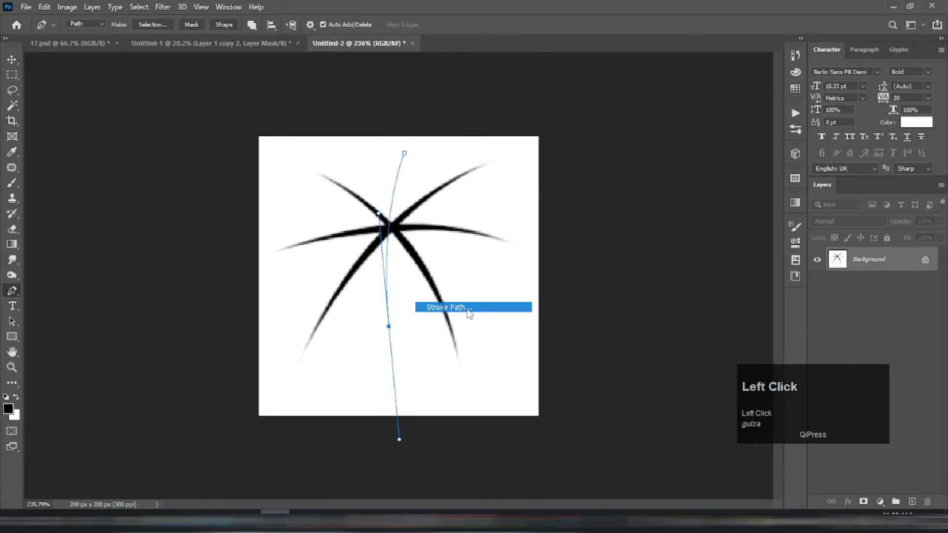
{"action": "key", "text": "Return"}
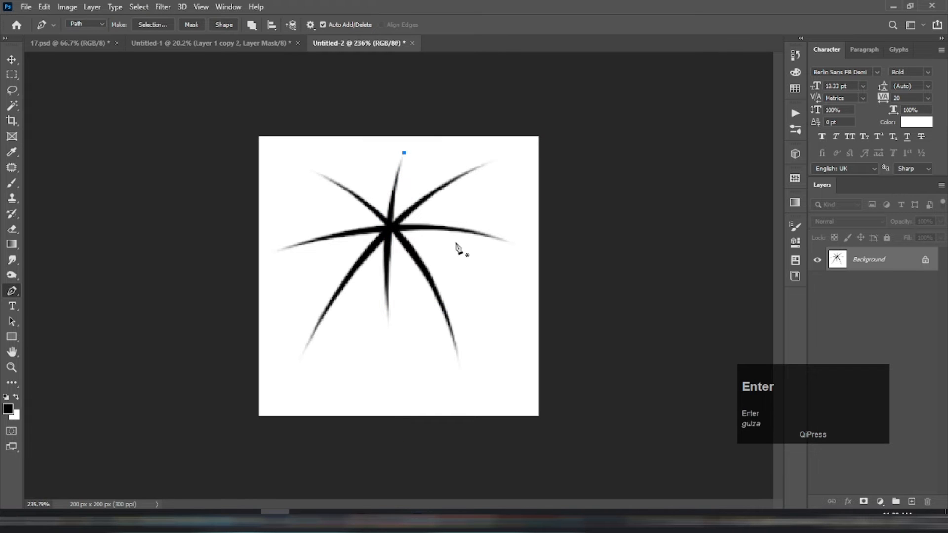
Step: Define the hair drawing as a brush preset named fur22
{"action": "key", "text": "v"}
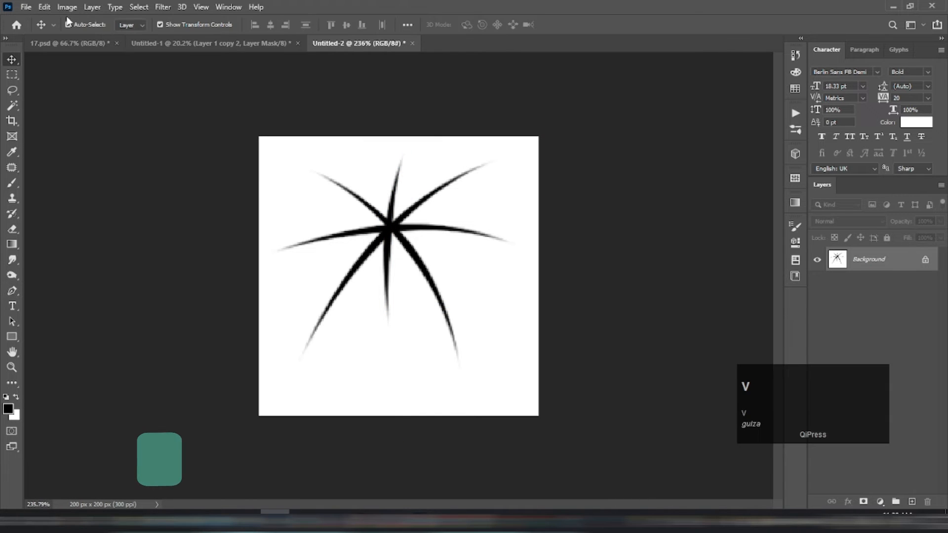
{"action": "left_click", "coordinate": [44, 7]}
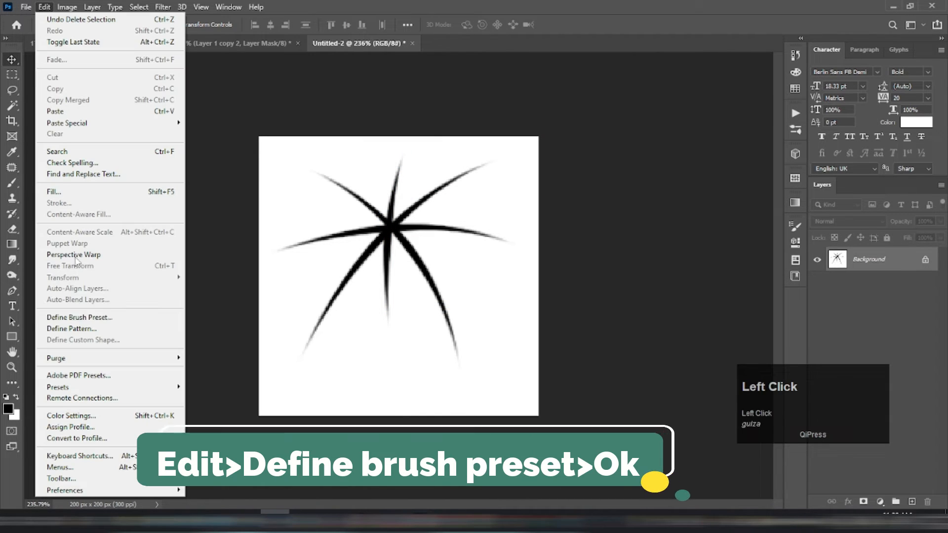
{"action": "left_click", "coordinate": [87, 320]}
{"action": "type", "text": "fur22"}
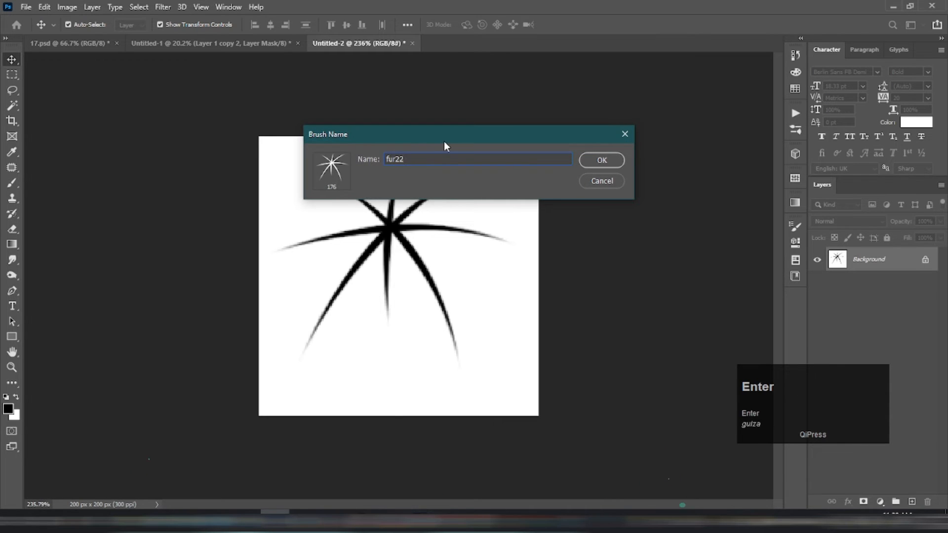
{"action": "key", "text": "Return"}
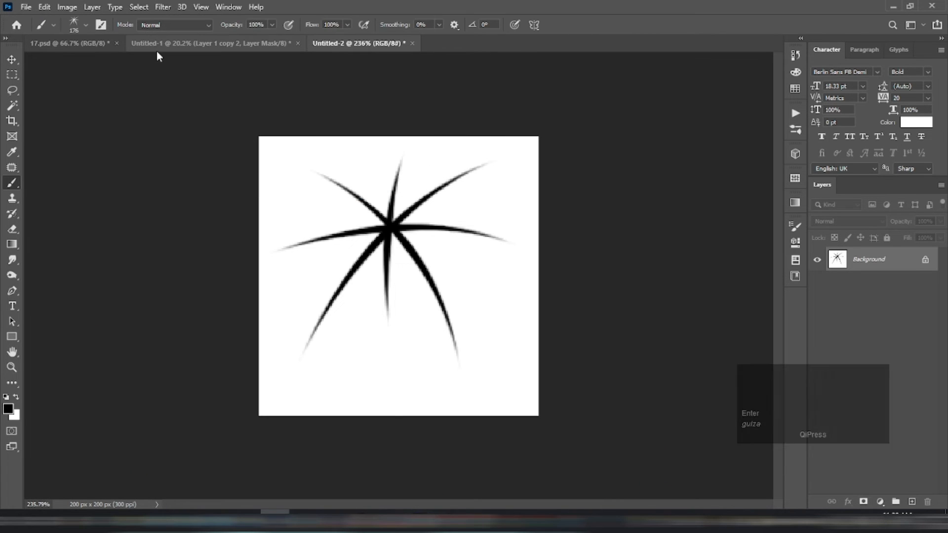
Step: Switch to the Untitled-1 CAT document, test the fur brush at the C's upper-left edge, and undo the dab
{"action": "key", "text": "v"}
{"action": "left_click", "coordinate": [281, 120]}
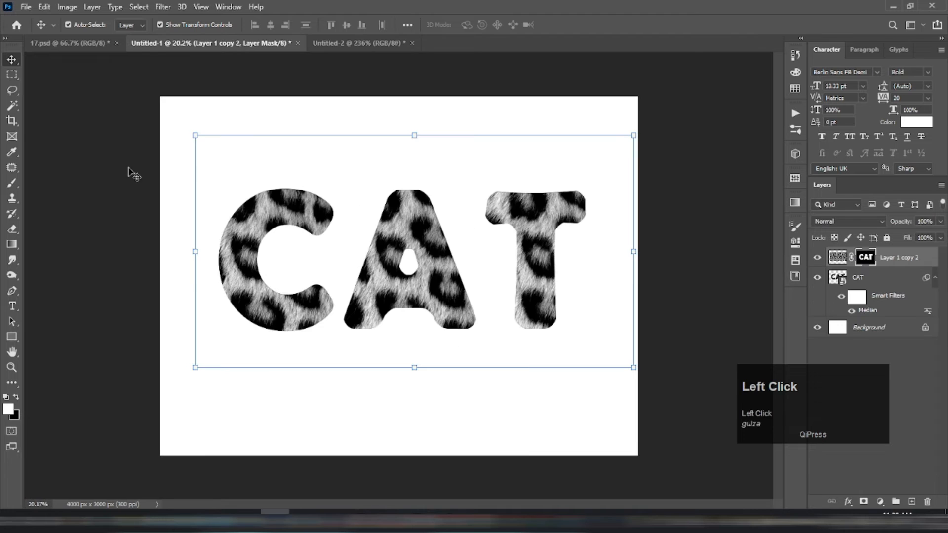
{"action": "left_click", "coordinate": [12, 184]}
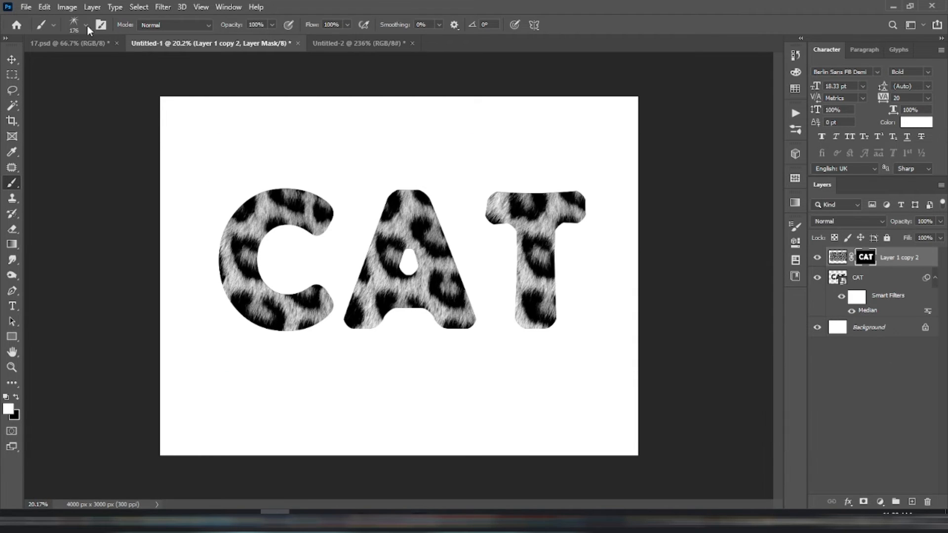
{"action": "left_click", "coordinate": [241, 193]}
{"action": "key", "text": "ctrl+z"}
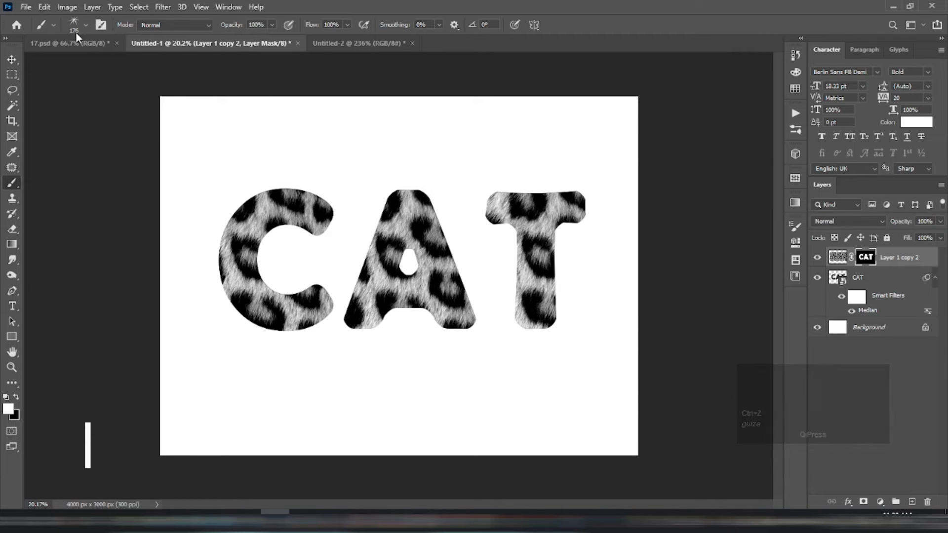
Step: Set the fur brush size to 143 px
{"action": "left_click", "coordinate": [86, 25]}
{"action": "left_click_drag", "start_coordinate": [119, 64], "coordinate": [111, 64]}
{"action": "left_click", "coordinate": [250, 95]}
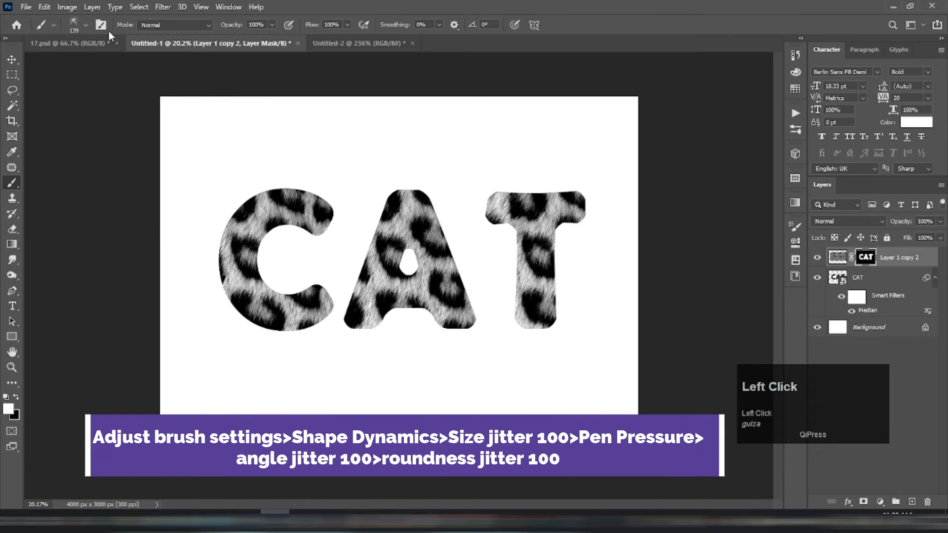
{"action": "left_click", "coordinate": [86, 24]}
{"action": "left_click_drag", "start_coordinate": [110, 63], "coordinate": [111, 64]}
{"action": "left_click", "coordinate": [285, 110]}
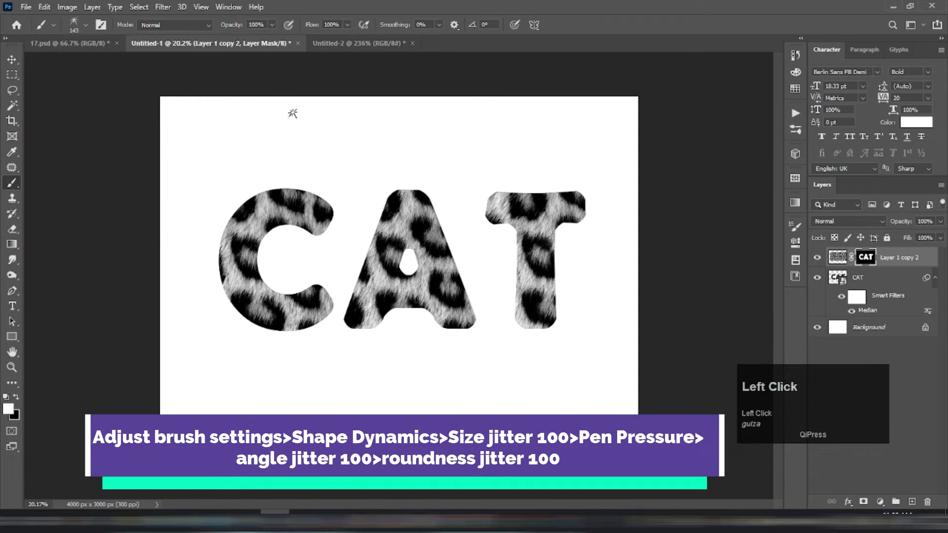
Step: Enable Shape Dynamics for the fur brush with 100% size jitter controlled by Pen Pressure, 100% angle jitter and 100% roundness jitter
{"action": "left_click", "coordinate": [797, 228]}
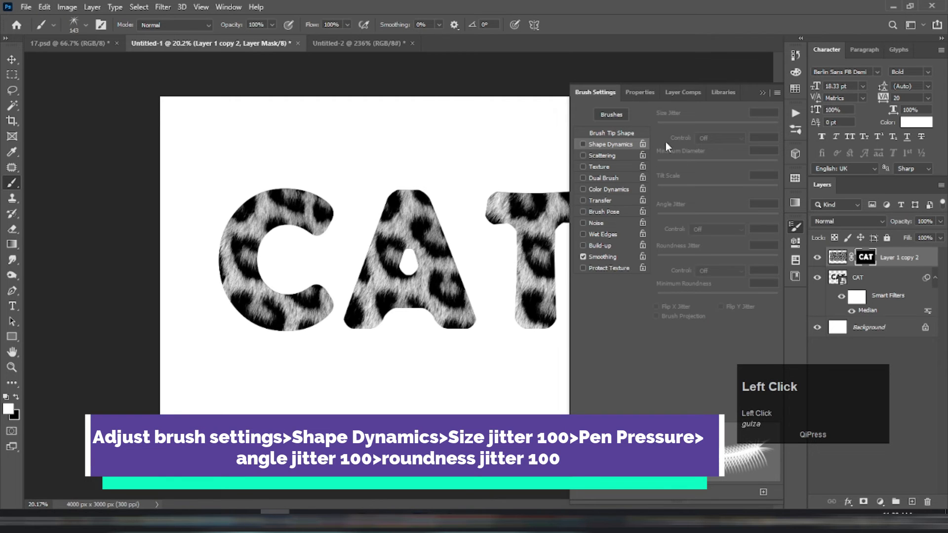
{"action": "left_click", "coordinate": [583, 144]}
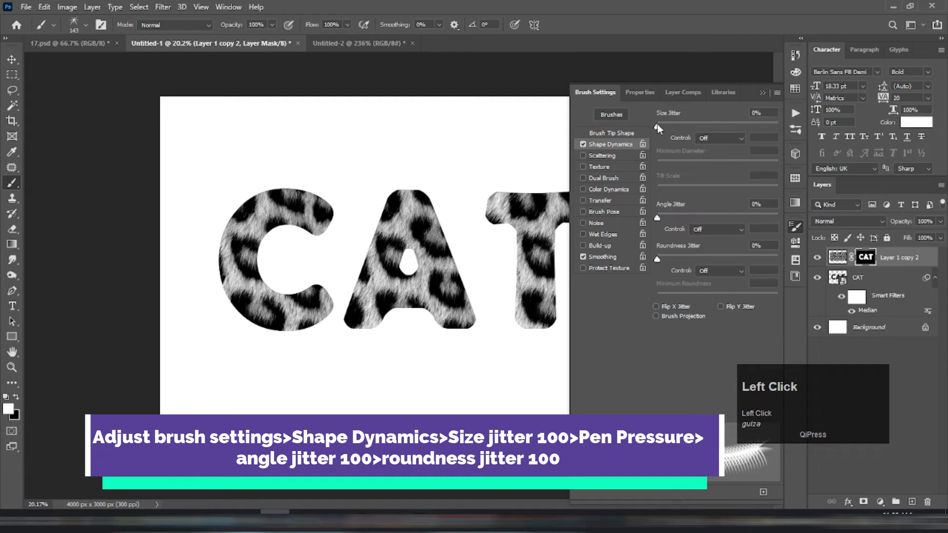
{"action": "left_click_drag", "start_coordinate": [657, 130], "coordinate": [785, 132]}
{"action": "left_click", "coordinate": [736, 139]}
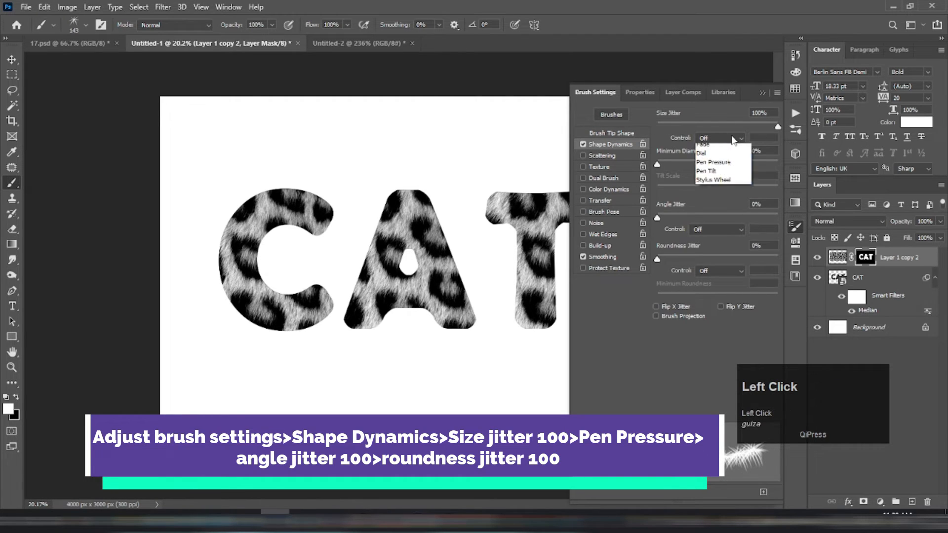
{"action": "left_click", "coordinate": [714, 175]}
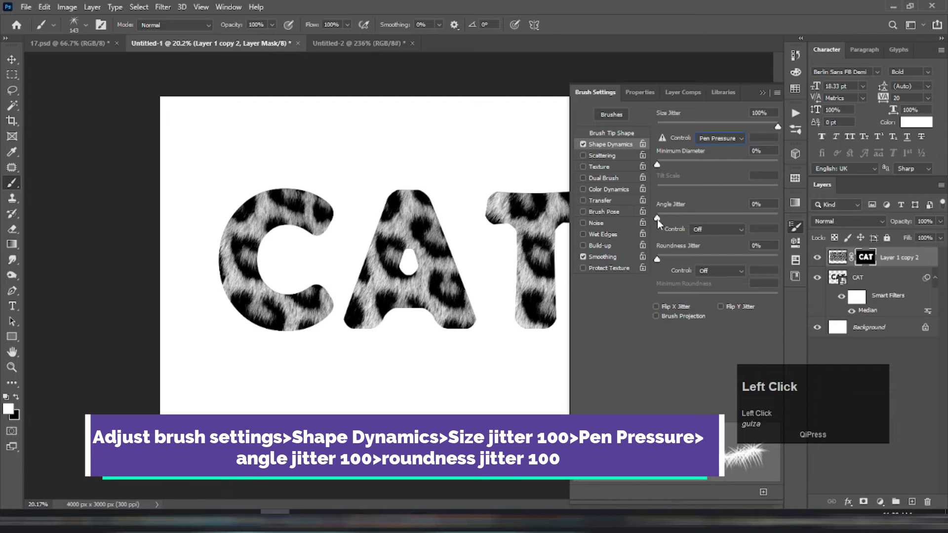
{"action": "left_click_drag", "start_coordinate": [657, 219], "coordinate": [783, 219]}
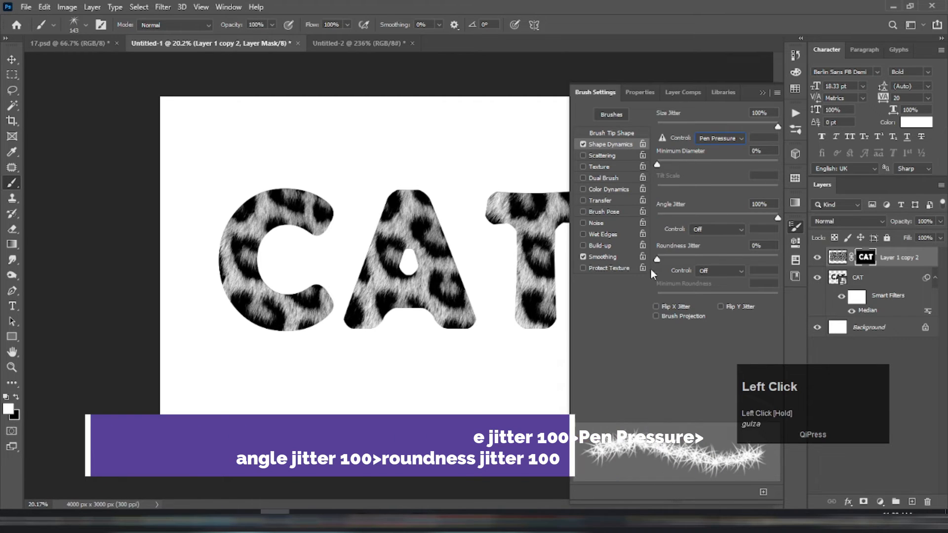
{"action": "left_click_drag", "start_coordinate": [657, 257], "coordinate": [785, 256]}
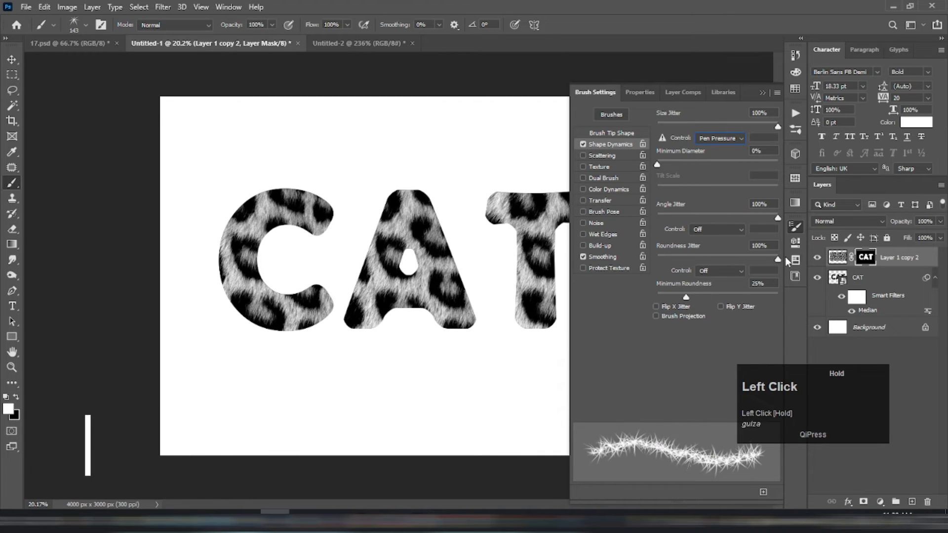
{"action": "left_click", "coordinate": [797, 227]}
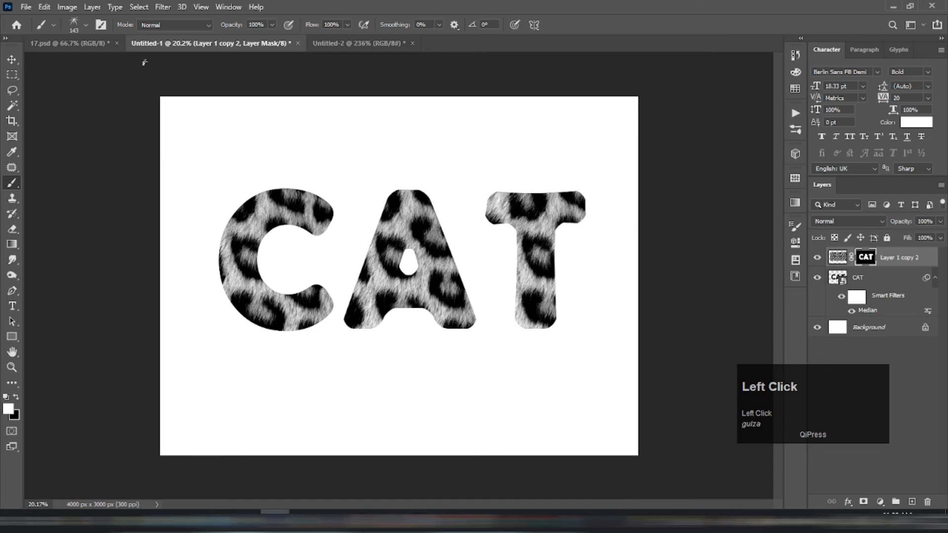
Step: Load the CAT layer's outline as a selection and convert it to a work path with 1.0 pixel tolerance
{"action": "left_click", "coordinate": [9, 78]}
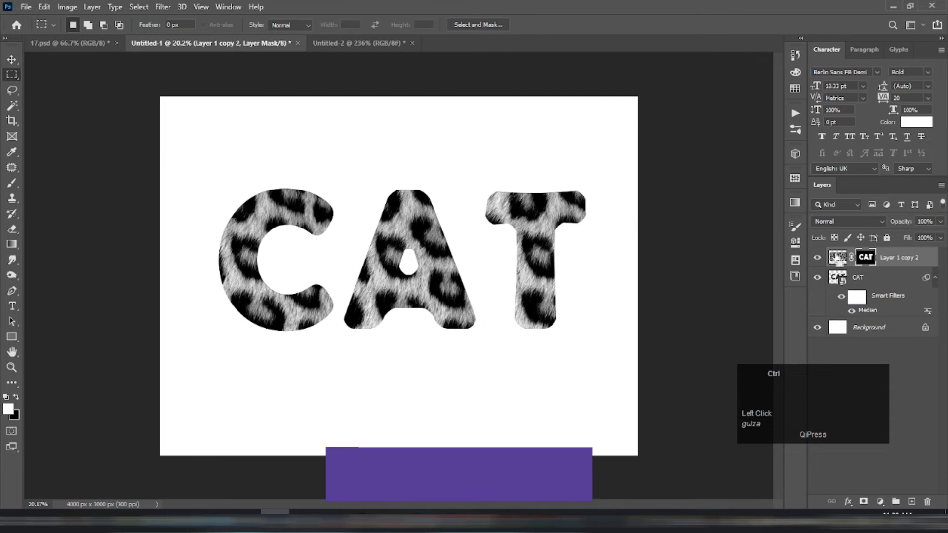
{"action": "left_click", "coordinate": [835, 277], "text": "ctrl"}
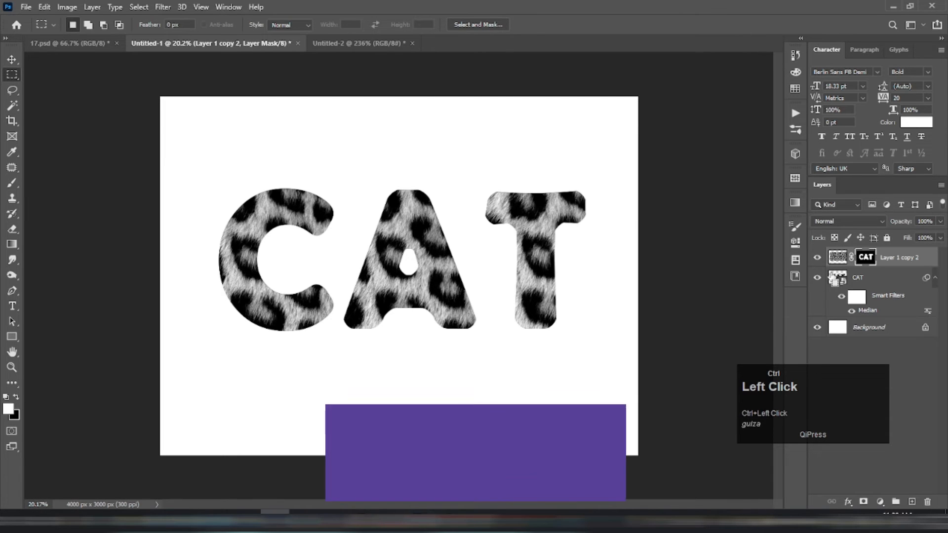
{"action": "right_click", "coordinate": [426, 199]}
{"action": "left_click", "coordinate": [479, 261]}
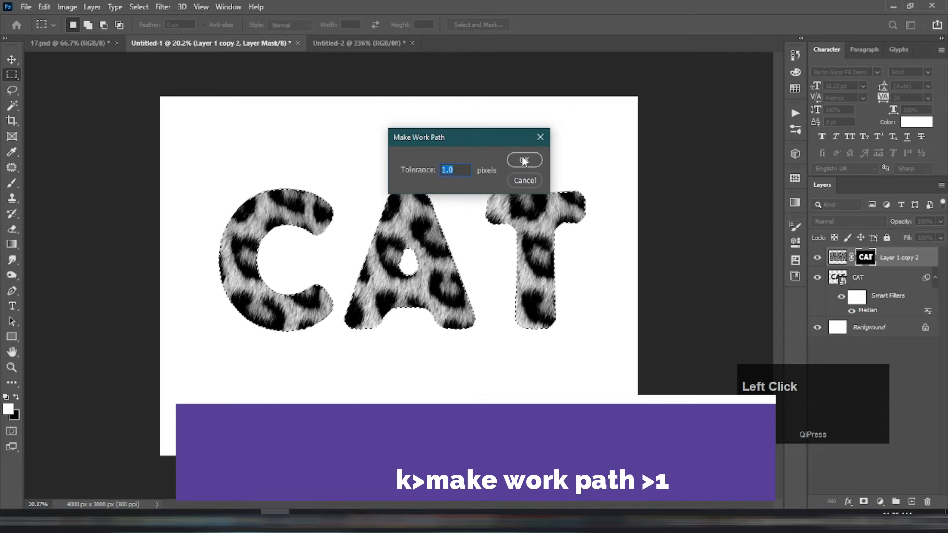
{"action": "left_click", "coordinate": [424, 170]}
{"action": "key", "text": "Return"}
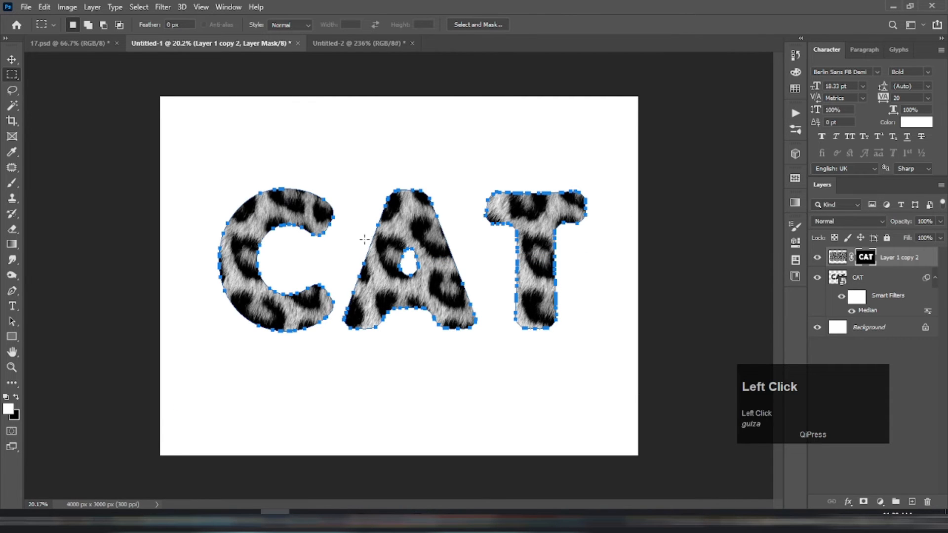
Step: Stroke the CAT work path on the Layer 1 copy 2 mask with the Brush and Simulate Pressure on, and clear the path
{"action": "left_click", "coordinate": [13, 293]}
{"action": "right_click", "coordinate": [208, 336]}
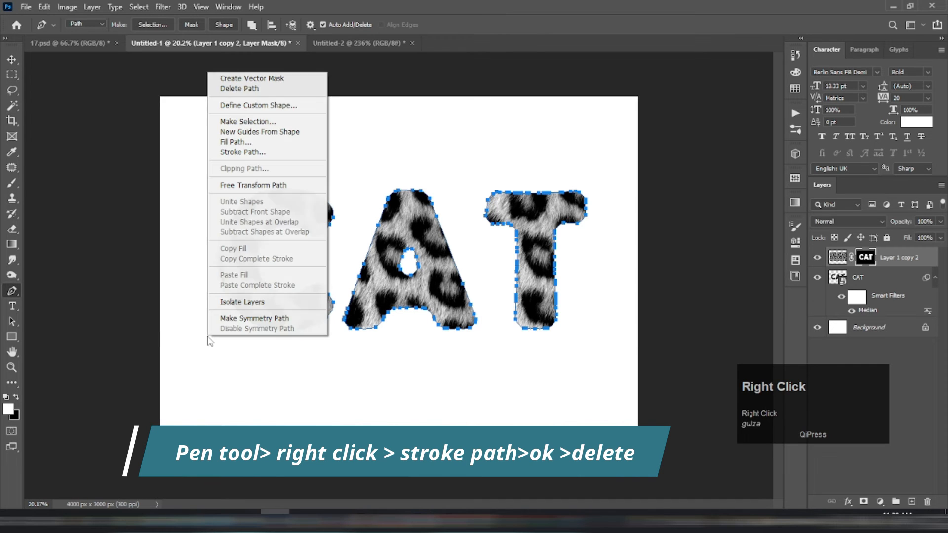
{"action": "left_click", "coordinate": [237, 152]}
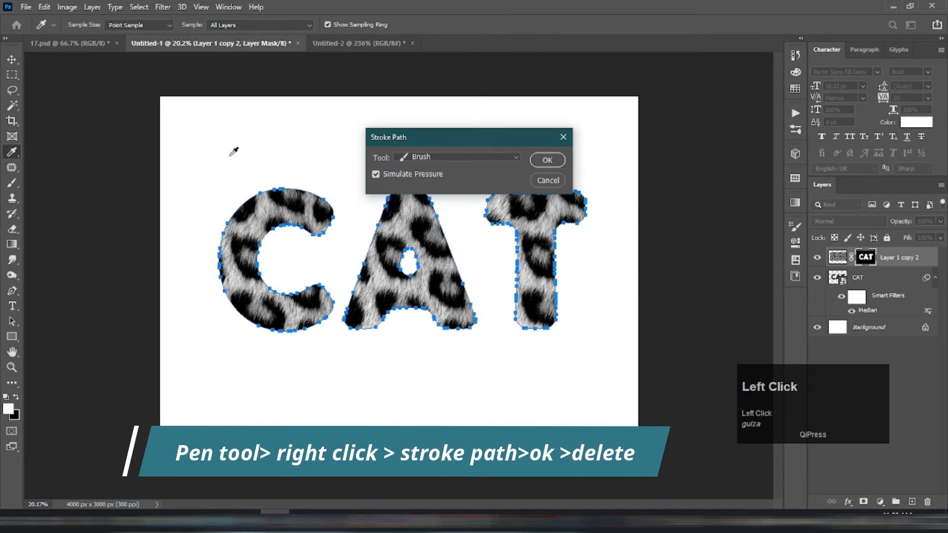
{"action": "left_click", "coordinate": [534, 158]}
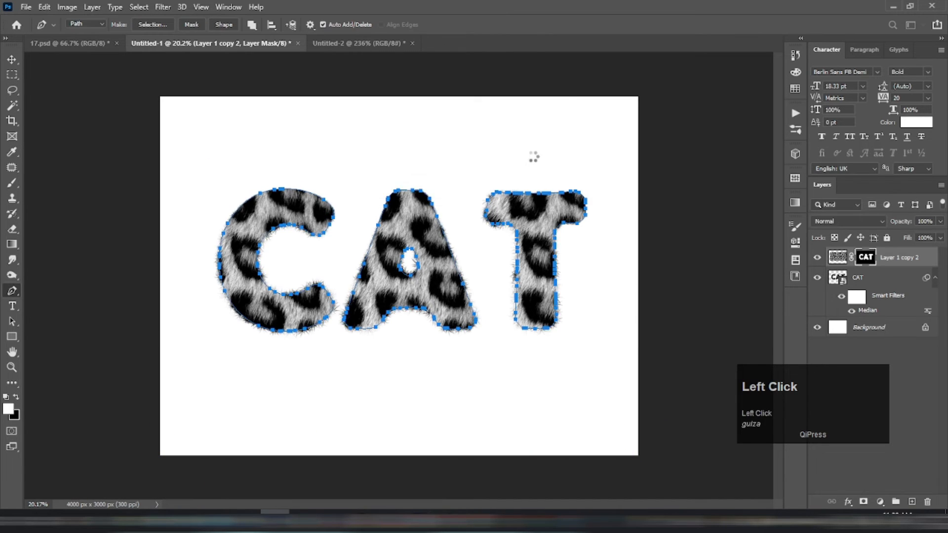
{"action": "scroll", "coordinate": [433, 228], "scroll_direction": "up", "scroll_amount": 1}
{"action": "key", "text": "Return"}
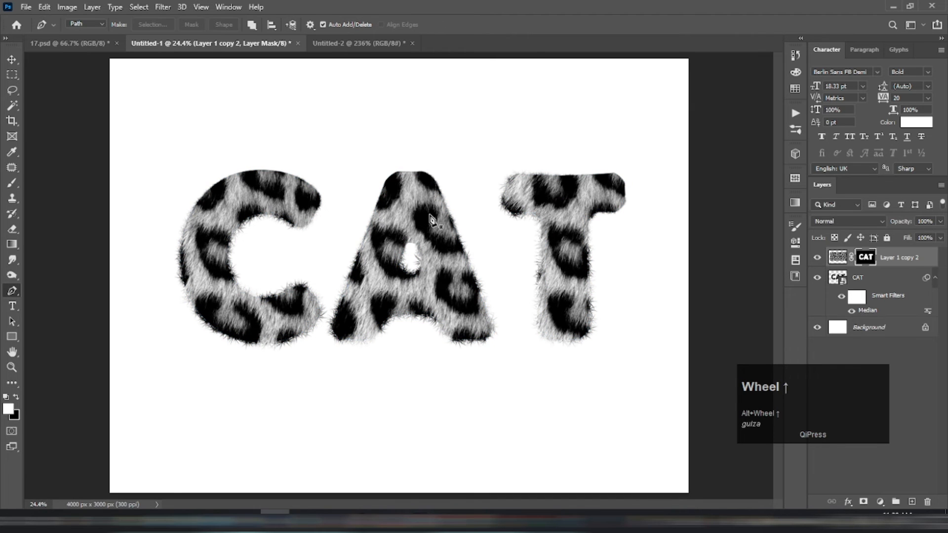
Step: Paint extra fur with the fur brush on the Layer 1 copy 2 mask along the outer and inner edges of the letter C
{"action": "scroll", "coordinate": [242, 246], "scroll_direction": "up", "scroll_amount": 1}
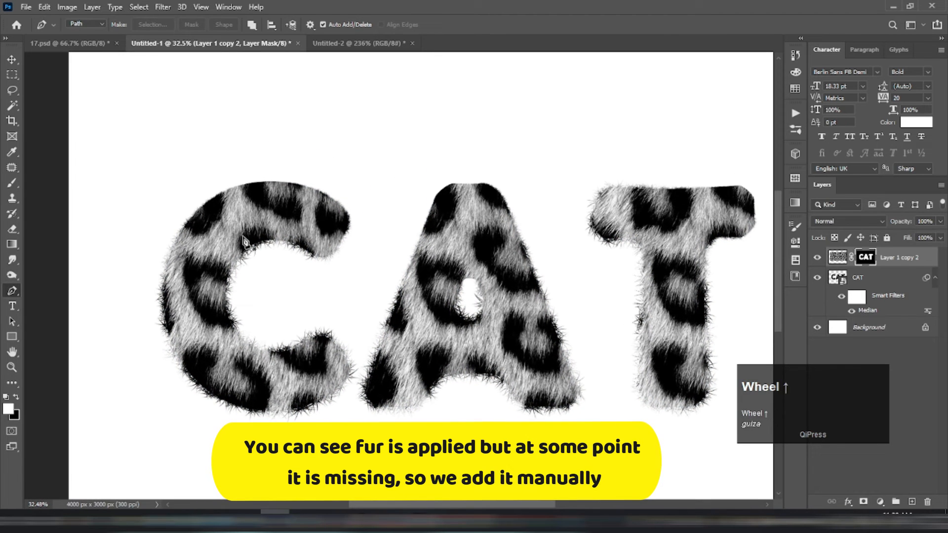
{"action": "key", "text": "b"}
{"action": "scroll", "coordinate": [245, 203], "scroll_direction": "up", "scroll_amount": 2}
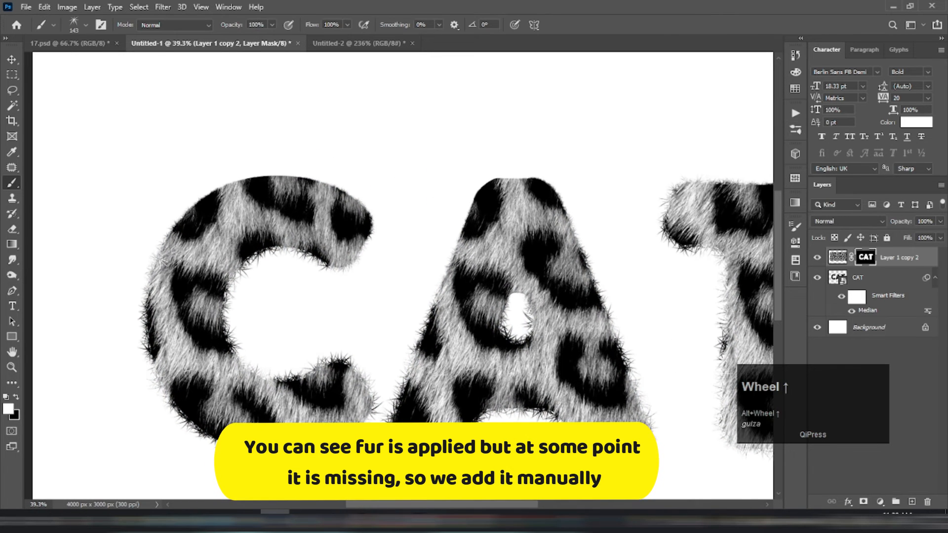
{"action": "scroll", "coordinate": [236, 250], "scroll_direction": "up", "scroll_amount": 1}
{"action": "scroll", "coordinate": [403, 225], "scroll_direction": "up", "scroll_amount": 1}
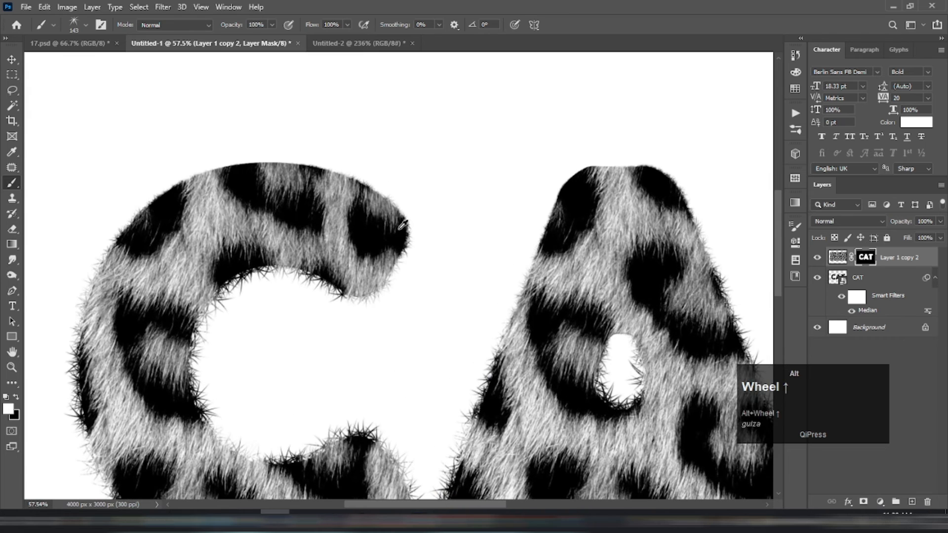
{"action": "mouse_move", "coordinate": [395, 205]}
{"action": "left_mouse_down"}
{"action": "mouse_move", "coordinate": [352, 176]}
{"action": "mouse_move", "coordinate": [281, 169]}
{"action": "left_mouse_up"}
{"action": "key", "text": "ctrl+z"}
{"action": "left_click", "coordinate": [251, 167]}
{"action": "mouse_move", "coordinate": [219, 170]}
{"action": "left_mouse_down"}
{"action": "mouse_move", "coordinate": [195, 168]}
{"action": "mouse_move", "coordinate": [163, 185]}
{"action": "mouse_move", "coordinate": [118, 217]}
{"action": "mouse_move", "coordinate": [101, 249]}
{"action": "left_mouse_up"}
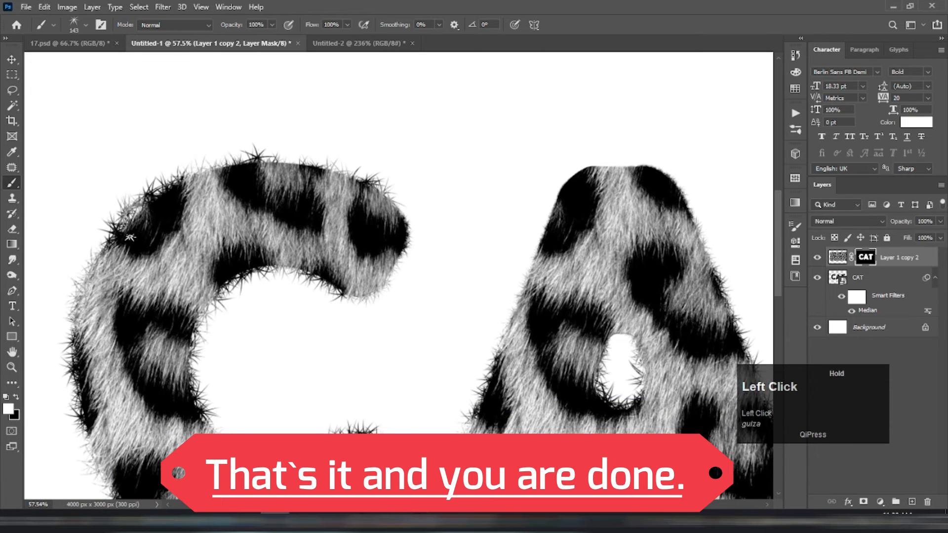
{"action": "mouse_move", "coordinate": [125, 238]}
{"action": "left_mouse_down"}
{"action": "mouse_move", "coordinate": [148, 232]}
{"action": "mouse_move", "coordinate": [182, 188]}
{"action": "mouse_move", "coordinate": [169, 194]}
{"action": "mouse_move", "coordinate": [196, 178]}
{"action": "mouse_move", "coordinate": [294, 167]}
{"action": "mouse_move", "coordinate": [370, 189]}
{"action": "mouse_move", "coordinate": [400, 233]}
{"action": "mouse_move", "coordinate": [385, 275]}
{"action": "mouse_move", "coordinate": [363, 296]}
{"action": "mouse_move", "coordinate": [344, 290]}
{"action": "left_mouse_up"}
Step: Paint the missing fur on the mask around the letter A, along its top, both slanted sides and the inner hole
{"action": "scroll", "coordinate": [351, 280], "scroll_direction": "down", "scroll_amount": 2, "text": "alt"}
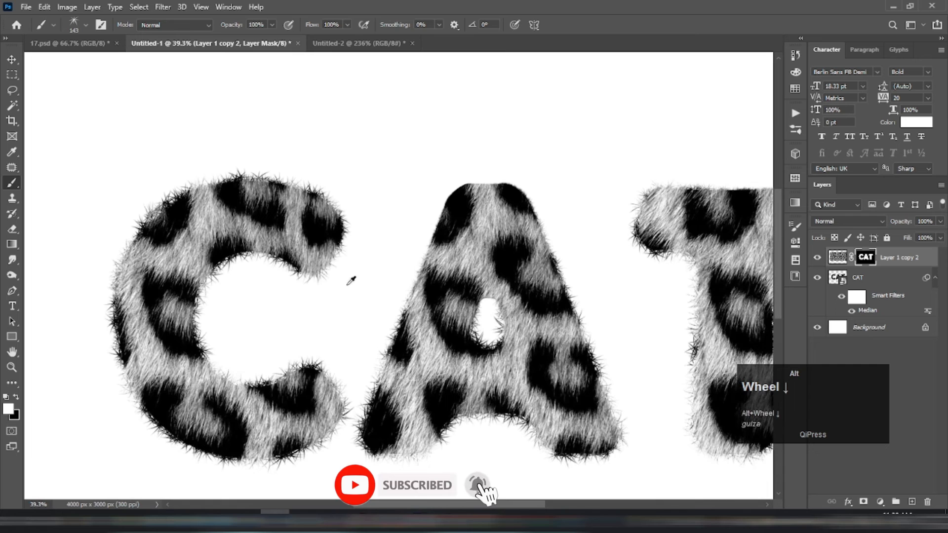
{"action": "scroll", "coordinate": [500, 279], "scroll_direction": "up", "scroll_amount": 2, "text": "alt"}
{"action": "left_click_drag", "start_coordinate": [457, 322], "coordinate": [472, 307]}
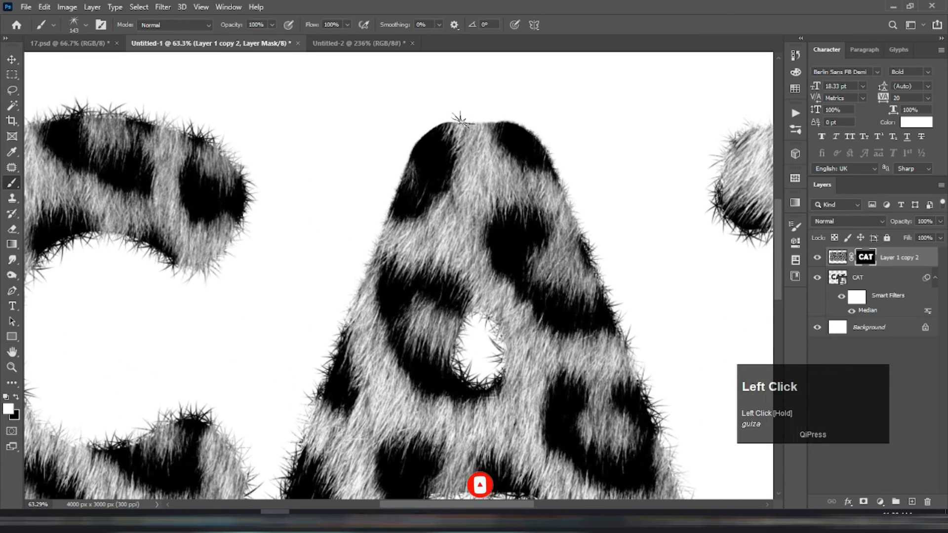
{"action": "mouse_move", "coordinate": [429, 139]}
{"action": "left_mouse_down"}
{"action": "mouse_move", "coordinate": [414, 151]}
{"action": "mouse_move", "coordinate": [392, 213]}
{"action": "left_mouse_up"}
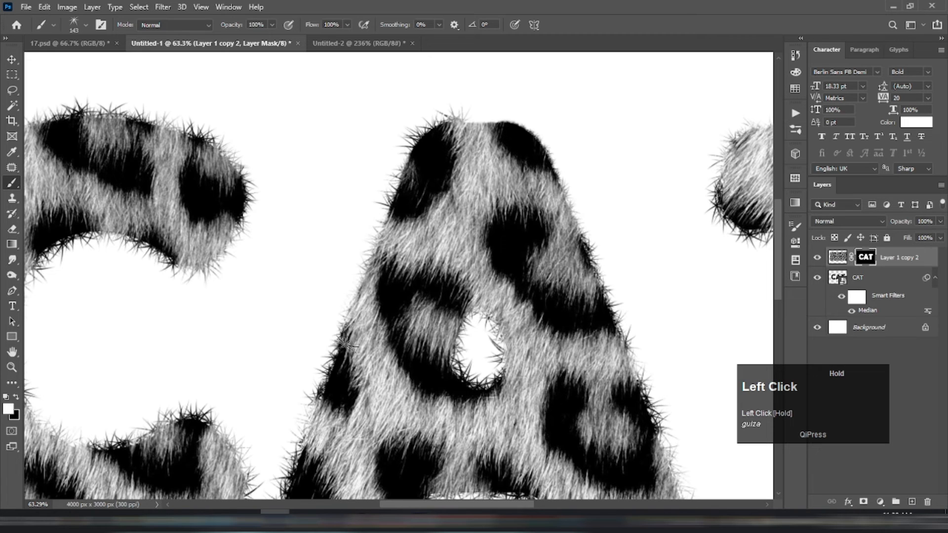
{"action": "mouse_move", "coordinate": [443, 127]}
{"action": "left_mouse_down"}
{"action": "mouse_move", "coordinate": [510, 131]}
{"action": "mouse_move", "coordinate": [535, 154]}
{"action": "mouse_move", "coordinate": [519, 153]}
{"action": "mouse_move", "coordinate": [524, 131]}
{"action": "mouse_move", "coordinate": [565, 183]}
{"action": "mouse_move", "coordinate": [597, 262]}
{"action": "left_mouse_up"}
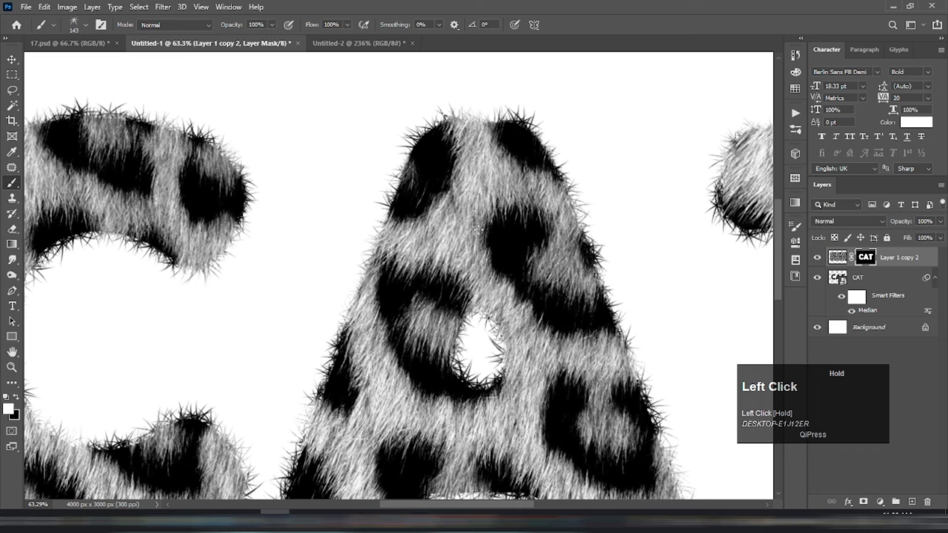
{"action": "scroll", "coordinate": [478, 230], "scroll_direction": "down", "scroll_amount": 3}
{"action": "left_click", "coordinate": [409, 112]}
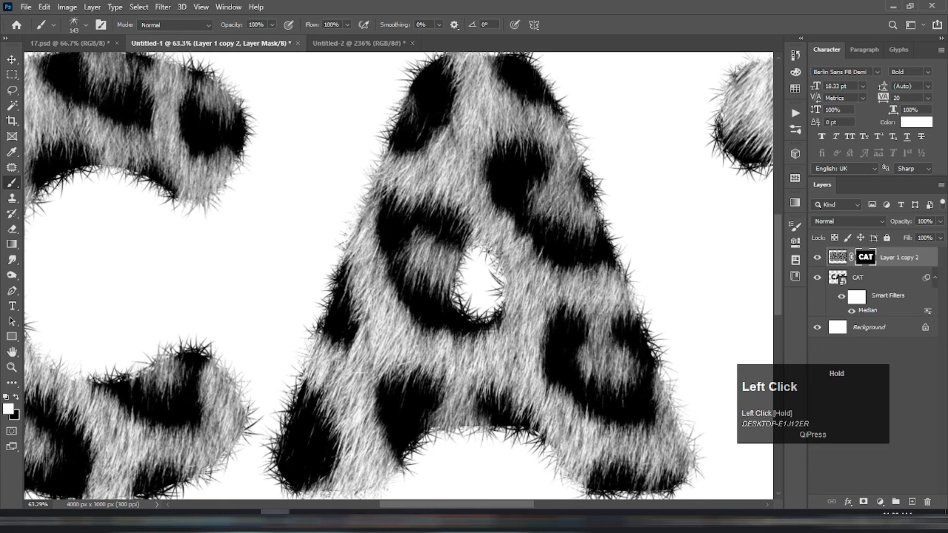
Step: Paint the missing fur on the mask along the crossbar and stem edges of the letter T
{"action": "scroll", "coordinate": [378, 209], "scroll_direction": "down", "scroll_amount": 6}
{"action": "scroll", "coordinate": [511, 208], "scroll_direction": "up", "scroll_amount": 5}
{"action": "mouse_move", "coordinate": [431, 120]}
{"action": "left_mouse_down"}
{"action": "mouse_move", "coordinate": [297, 161]}
{"action": "mouse_move", "coordinate": [170, 178]}
{"action": "left_mouse_up"}
{"action": "mouse_move", "coordinate": [406, 140]}
{"action": "left_mouse_down"}
{"action": "mouse_move", "coordinate": [640, 135]}
{"action": "mouse_move", "coordinate": [650, 165]}
{"action": "mouse_move", "coordinate": [640, 195]}
{"action": "mouse_move", "coordinate": [577, 220]}
{"action": "mouse_move", "coordinate": [548, 218]}
{"action": "left_mouse_up"}
{"action": "scroll", "coordinate": [595, 157], "scroll_direction": "up", "scroll_amount": 2}
{"action": "left_click", "coordinate": [585, 143]}
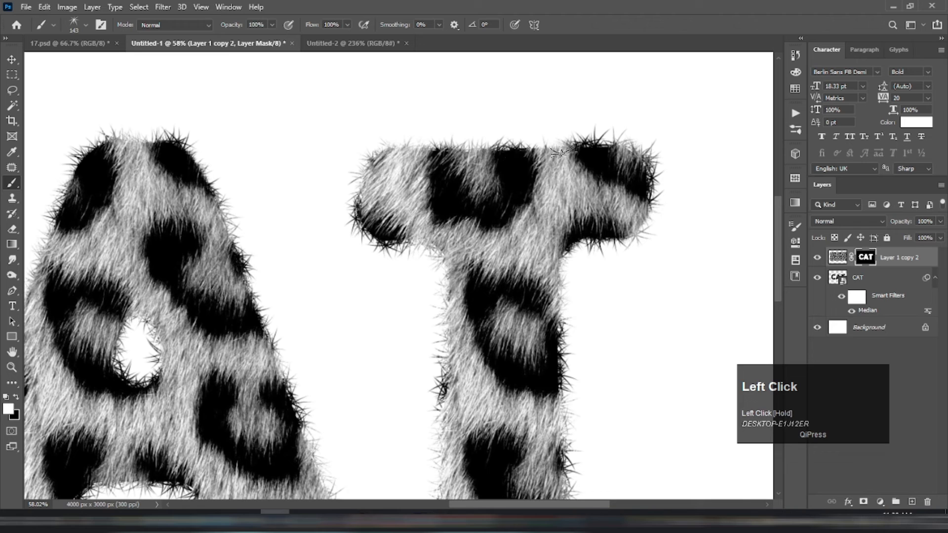
{"action": "mouse_move", "coordinate": [565, 148]}
{"action": "left_mouse_down"}
{"action": "mouse_move", "coordinate": [366, 148]}
{"action": "mouse_move", "coordinate": [362, 195]}
{"action": "left_mouse_up"}
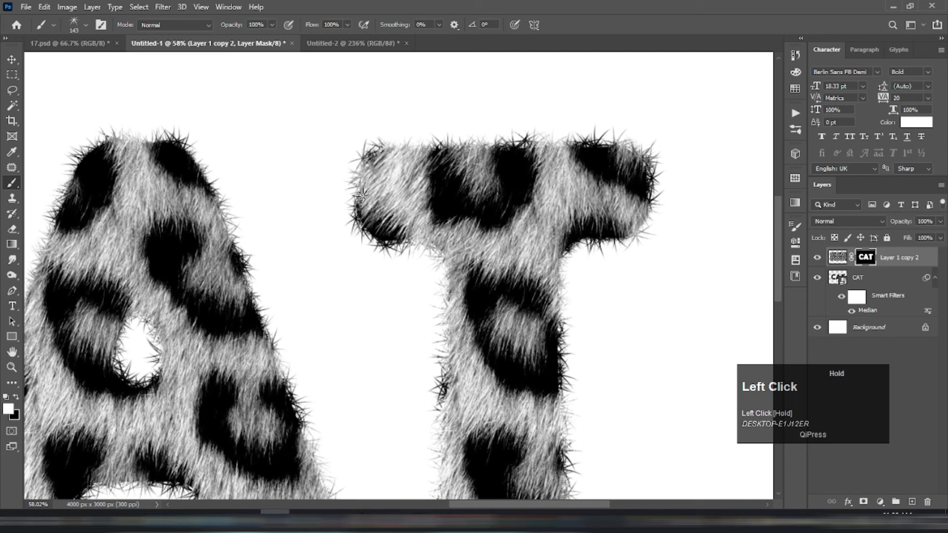
{"action": "scroll", "coordinate": [516, 216], "scroll_direction": "up", "scroll_amount": 3, "text": "alt"}
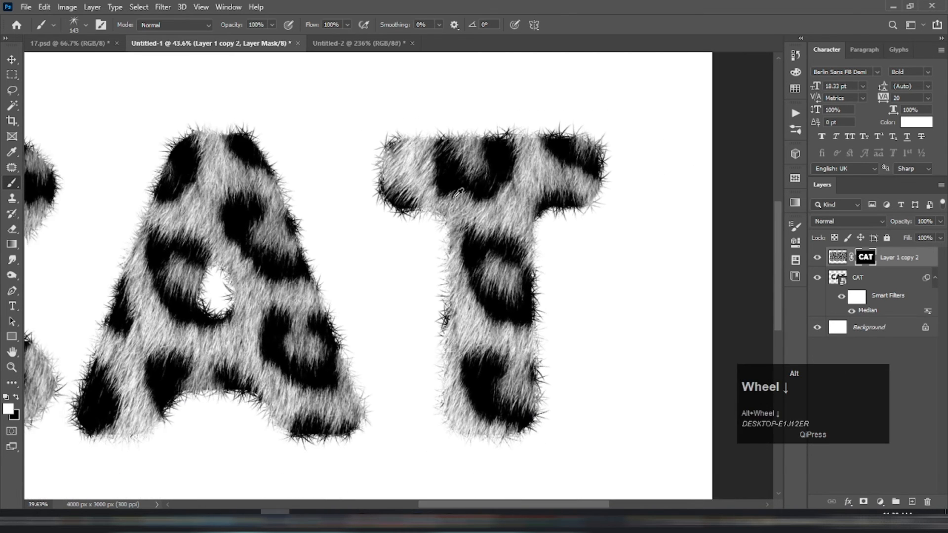
{"action": "mouse_move", "coordinate": [516, 187]}
{"action": "left_mouse_down"}
{"action": "mouse_move", "coordinate": [496, 264]}
{"action": "mouse_move", "coordinate": [471, 301]}
{"action": "left_mouse_up"}
{"action": "scroll", "coordinate": [471, 301], "scroll_direction": "down", "scroll_amount": 2, "text": "alt"}
{"action": "scroll", "coordinate": [480, 242], "scroll_direction": "down", "scroll_amount": 2}
{"action": "scroll", "coordinate": [445, 252], "scroll_direction": "down", "scroll_amount": 1, "text": "alt"}
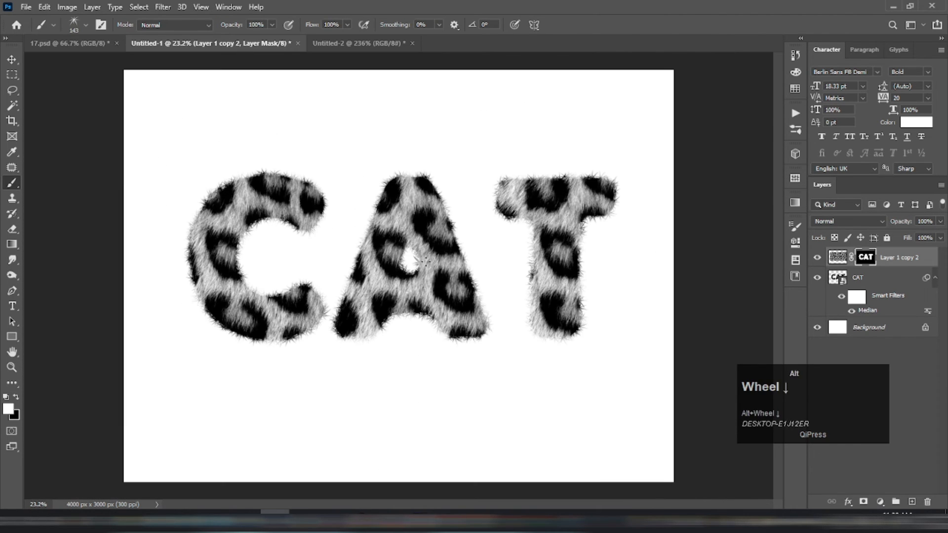
Step: Add a Bevel & Emboss effect to Layer 1 copy 2 with Inner Bevel style, 376% depth, 120 px size and 16 px soften
{"action": "key", "text": "v"}
{"action": "right_click", "coordinate": [888, 262]}
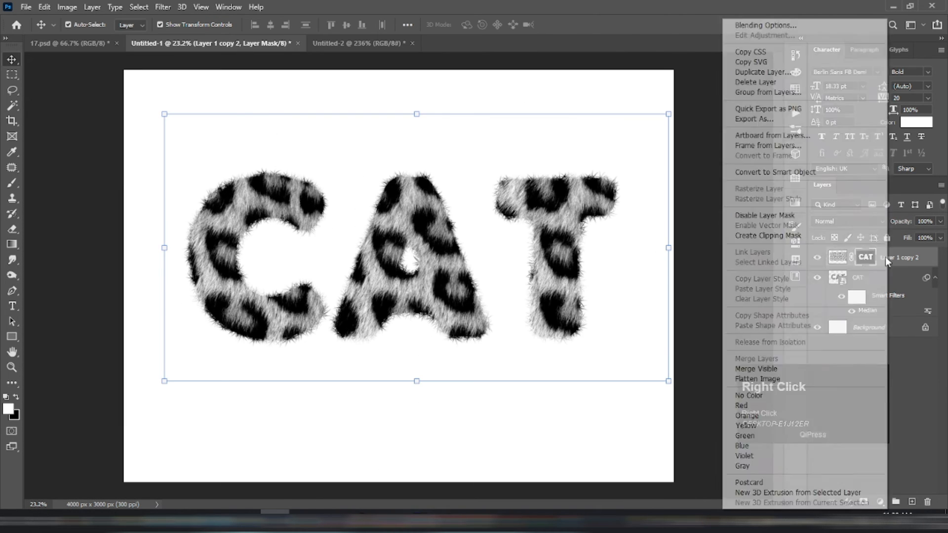
{"action": "left_click", "coordinate": [764, 24]}
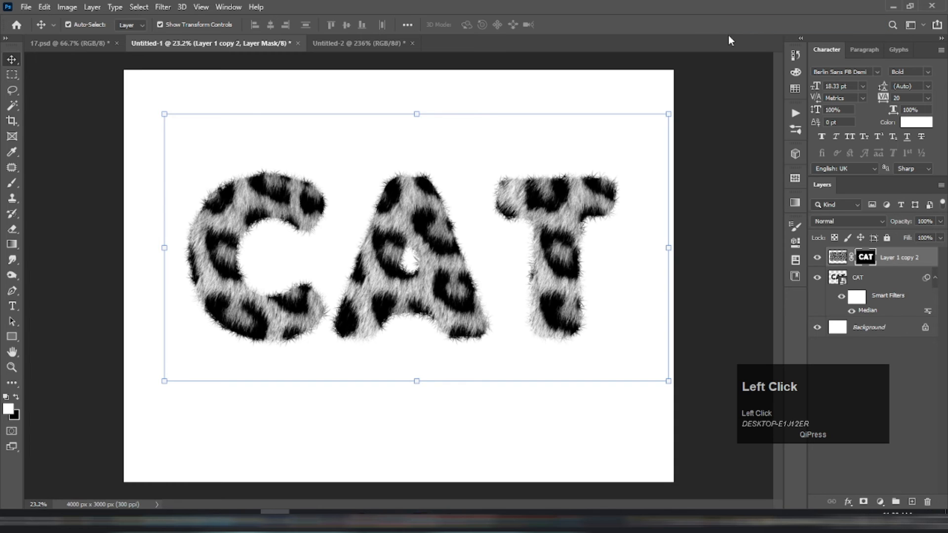
{"action": "left_click_drag", "start_coordinate": [585, 74], "coordinate": [722, 93]}
{"action": "left_click", "coordinate": [655, 154]}
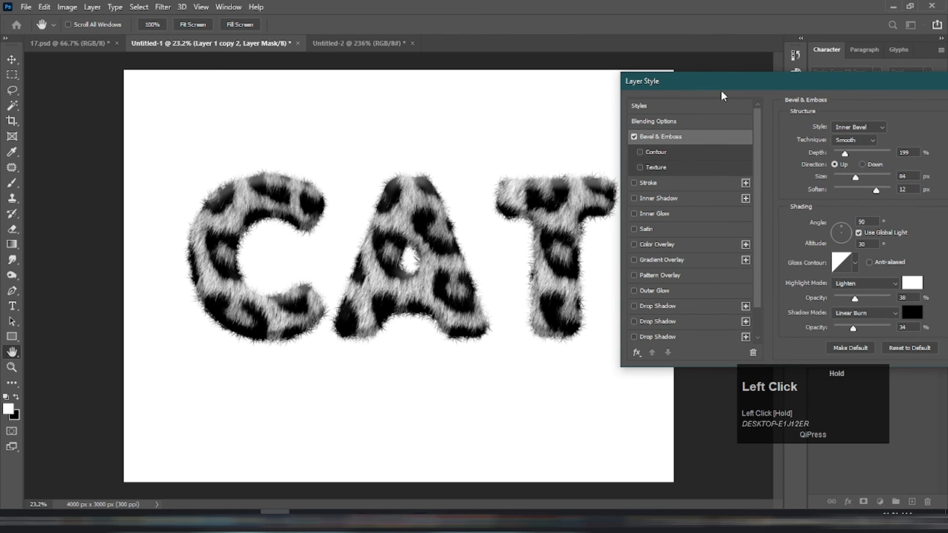
{"action": "left_click", "coordinate": [859, 130]}
{"action": "left_click", "coordinate": [860, 153]}
{"action": "left_click_drag", "start_coordinate": [847, 154], "coordinate": [860, 158]}
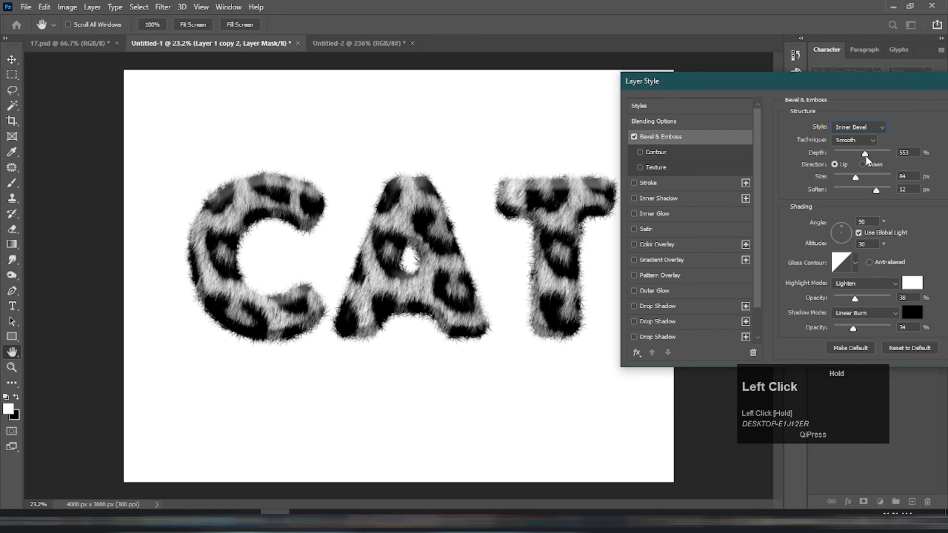
{"action": "left_click_drag", "start_coordinate": [863, 161], "coordinate": [840, 195]}
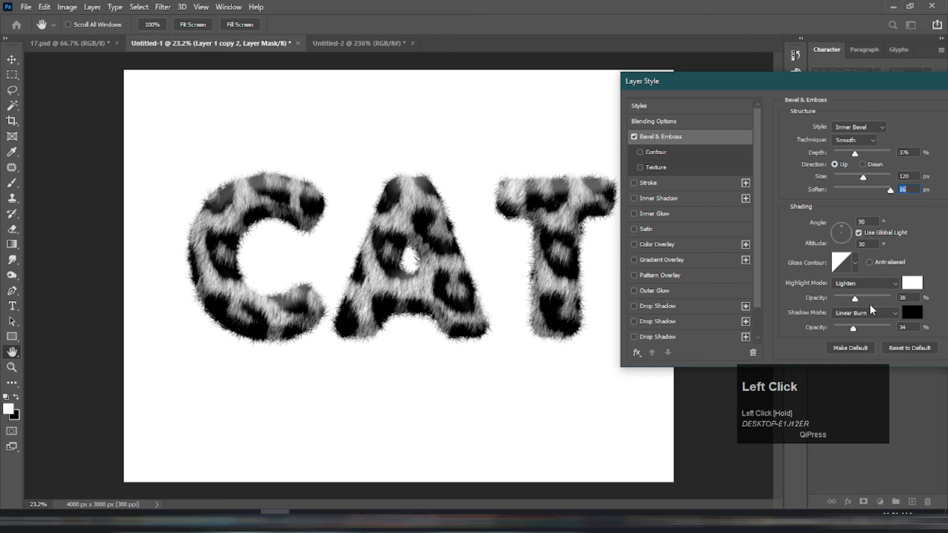
Step: Set the bevel's highlight to Lighten at 51% opacity and its shadow opacity to 42%, and apply the layer style
{"action": "left_click", "coordinate": [854, 284]}
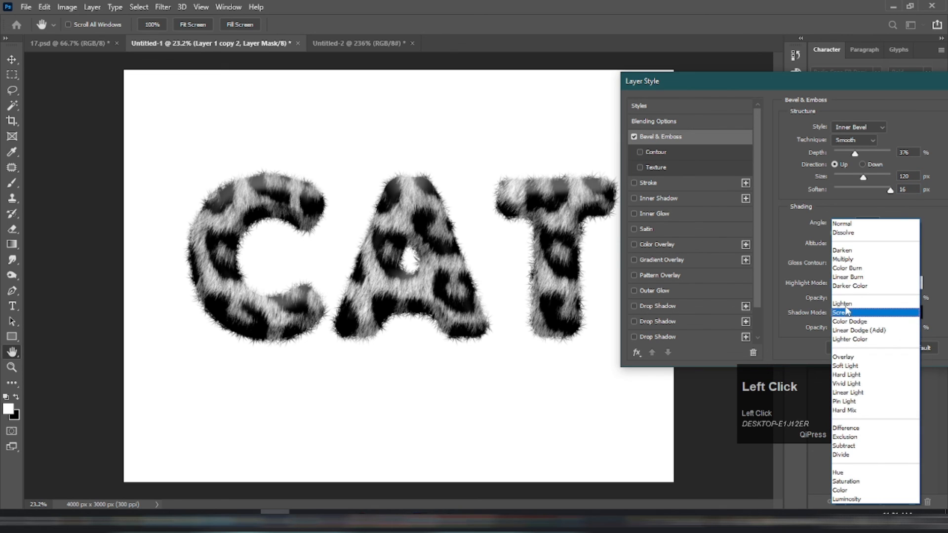
{"action": "left_click", "coordinate": [848, 311]}
{"action": "mouse_move", "coordinate": [855, 299]}
{"action": "left_mouse_down"}
{"action": "mouse_move", "coordinate": [840, 302]}
{"action": "mouse_move", "coordinate": [873, 303]}
{"action": "mouse_move", "coordinate": [858, 303]}
{"action": "mouse_move", "coordinate": [867, 303]}
{"action": "mouse_move", "coordinate": [858, 328]}
{"action": "left_mouse_up"}
{"action": "left_click_drag", "start_coordinate": [848, 85], "coordinate": [546, 86]}
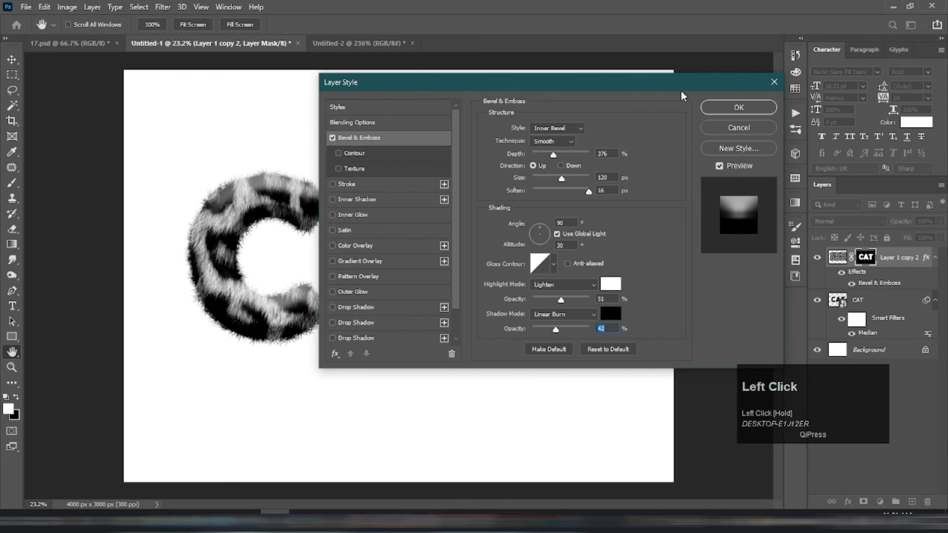
{"action": "left_click", "coordinate": [739, 108]}
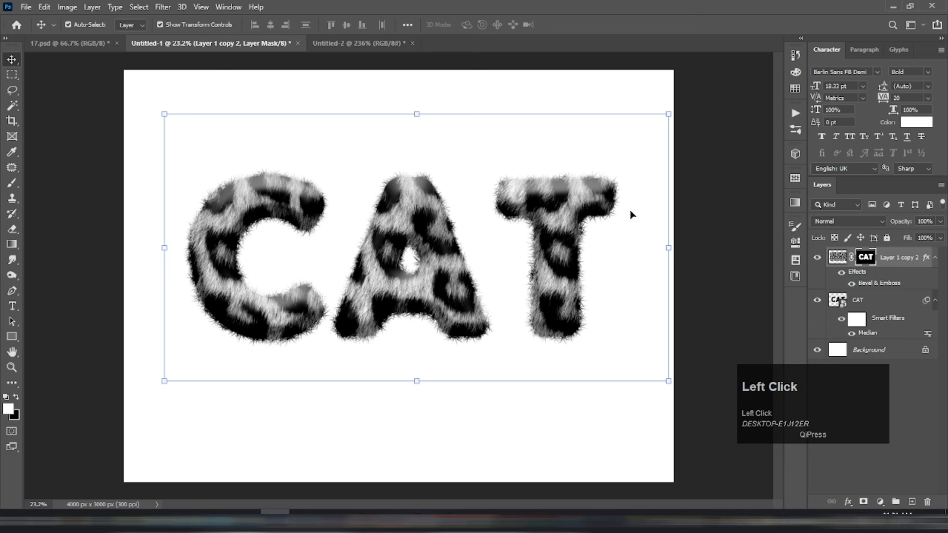